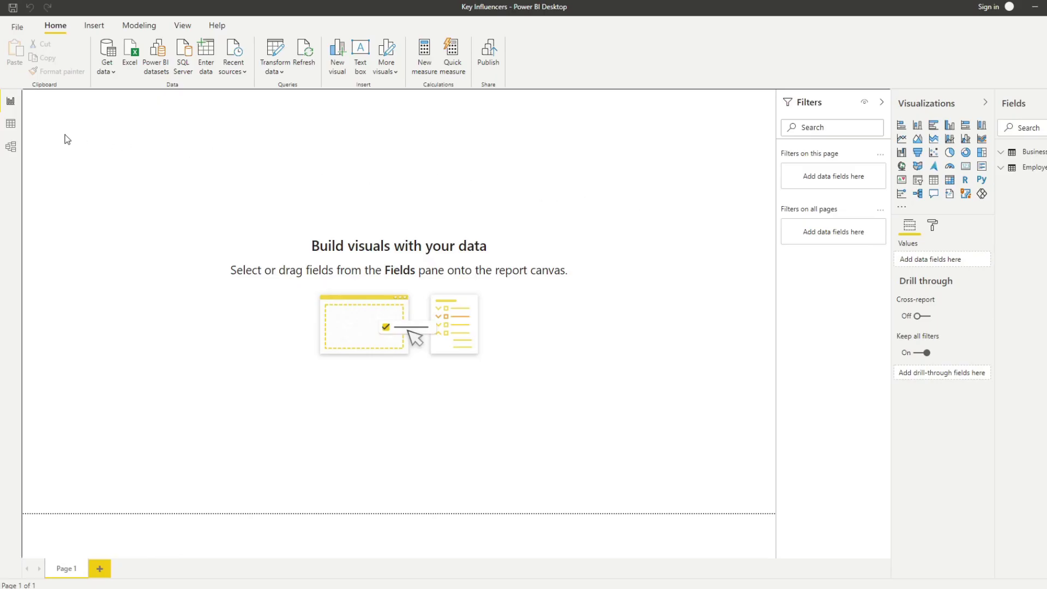
# Step: Show the Employees table in Data view and check the EmployeeNumber, DepartmentName, LengthService, AbsentHours and Age column properties
pyautogui.click(10, 125)
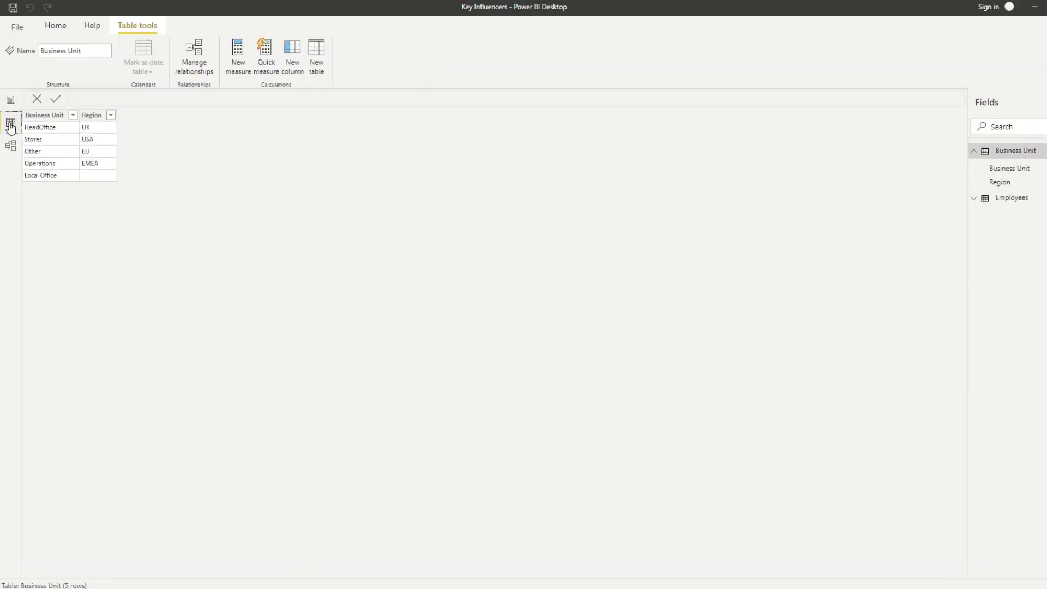
pyautogui.click(1007, 202)
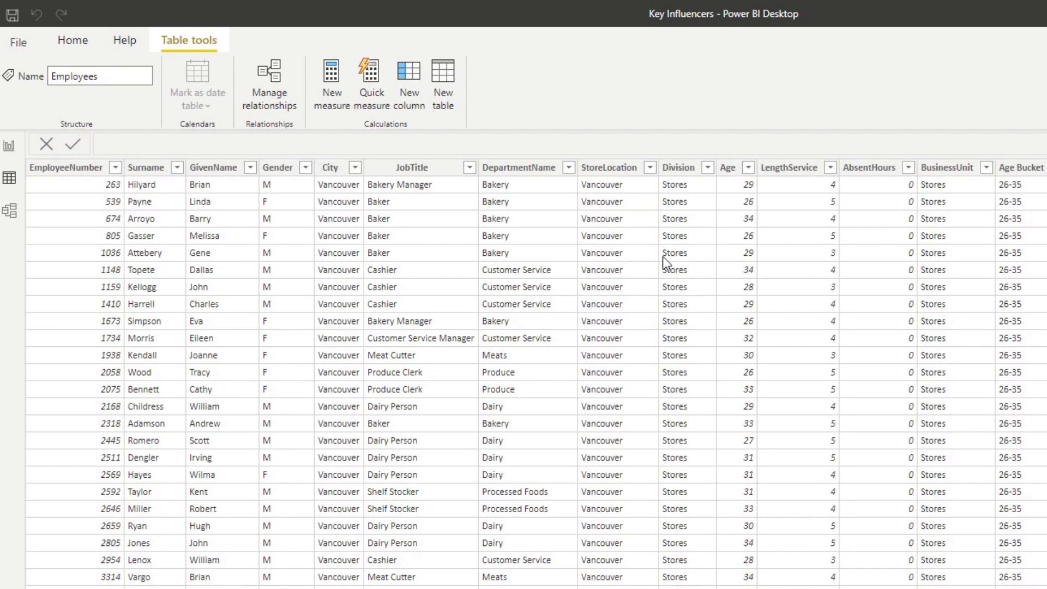
pyautogui.click(38, 186)
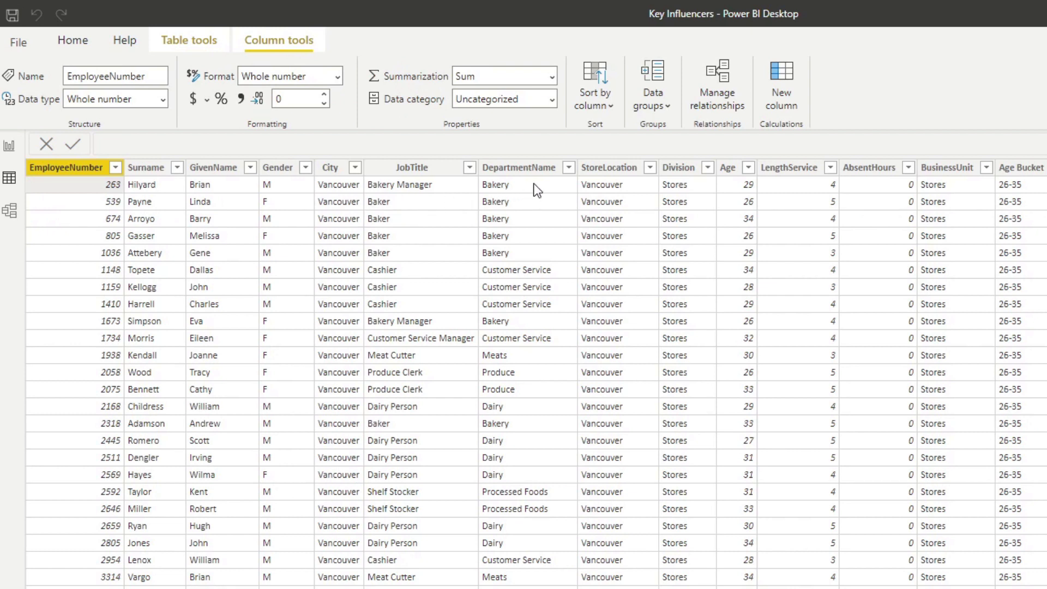
pyautogui.click(556, 186)
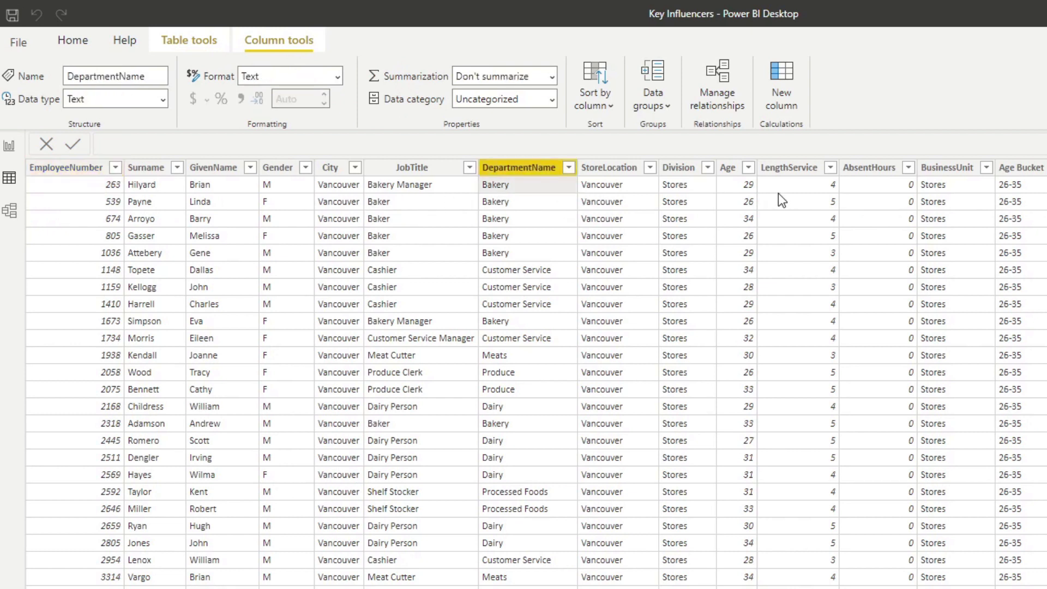
pyautogui.click(818, 186)
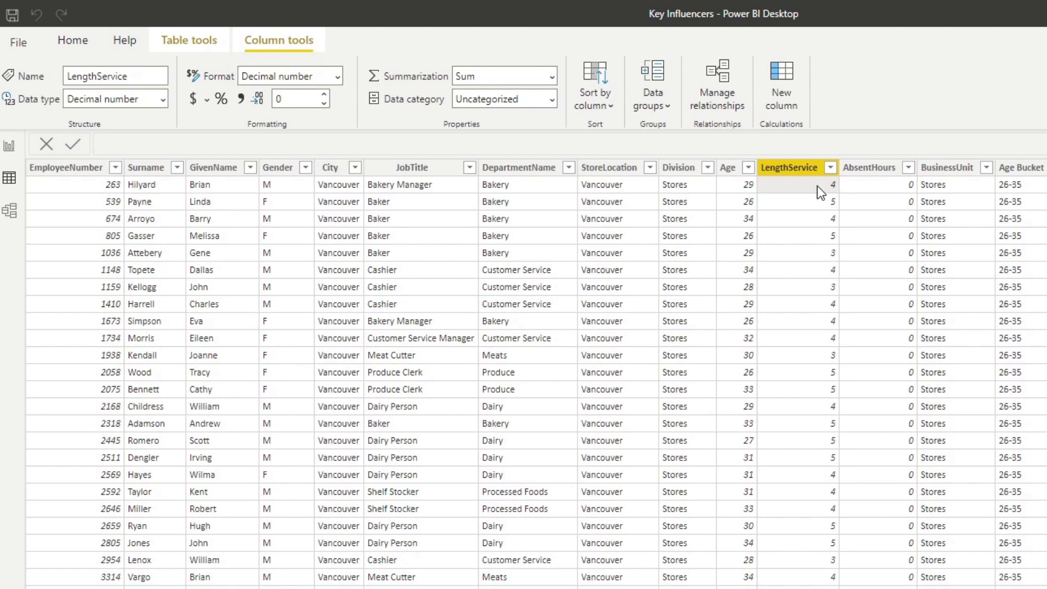
pyautogui.click(865, 190)
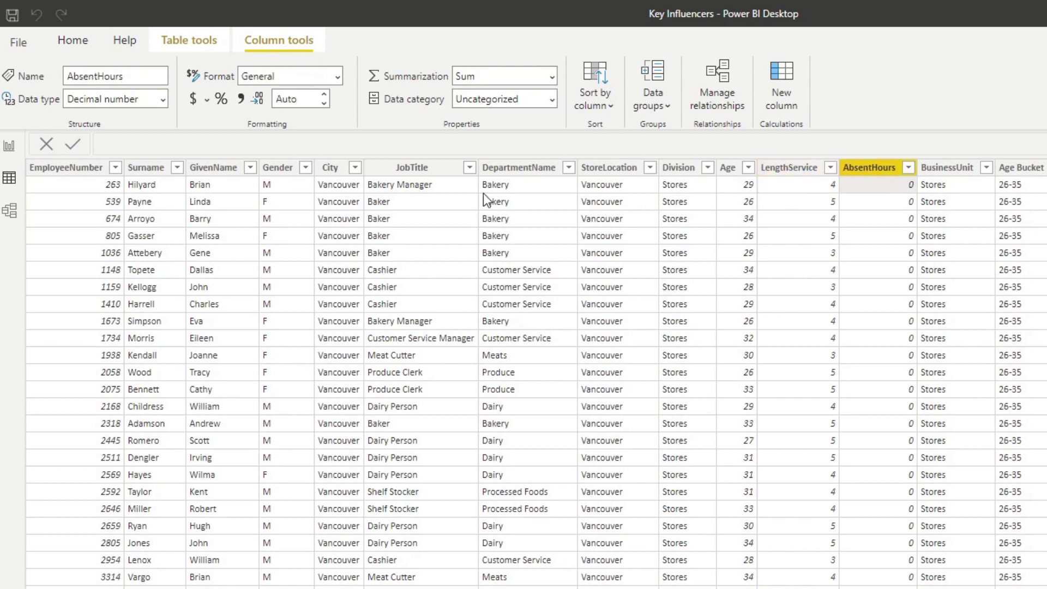
pyautogui.click(737, 185)
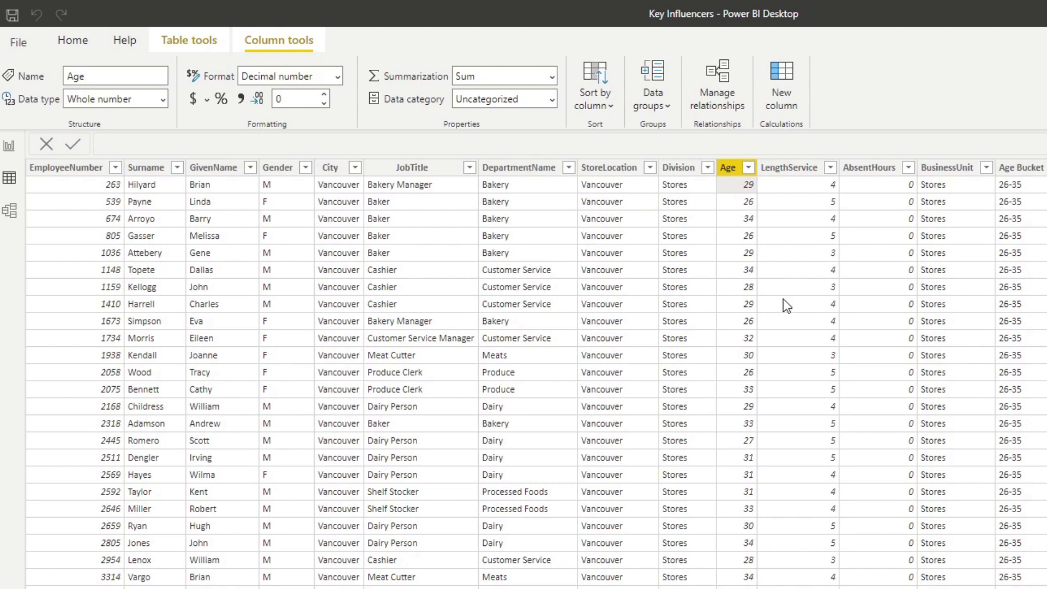
# Step: On the report page, build a resized column chart of average AbsentHours by Age
pyautogui.click(9, 146)
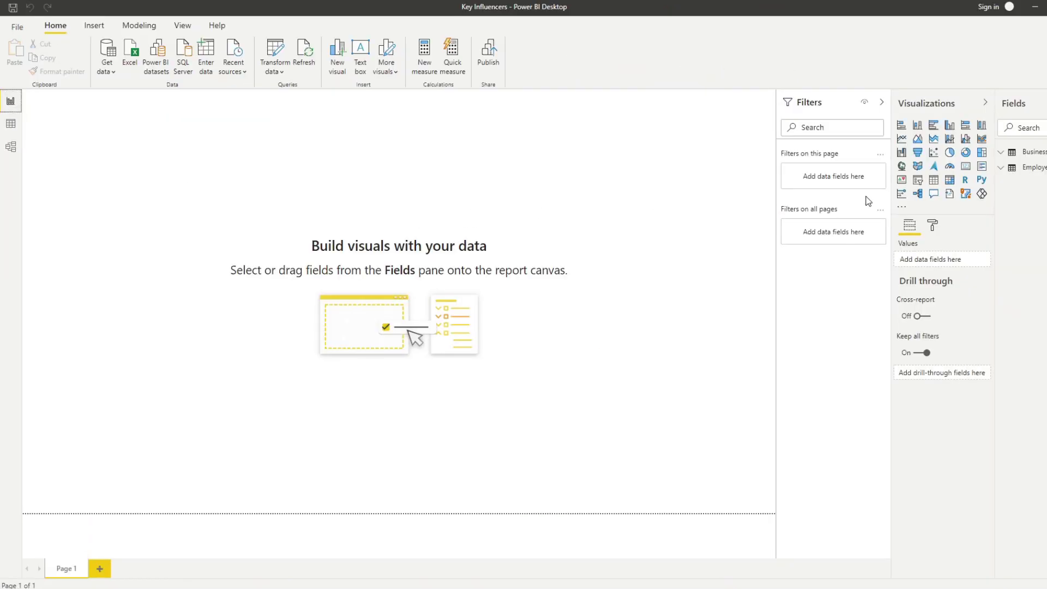
pyautogui.click(1008, 168)
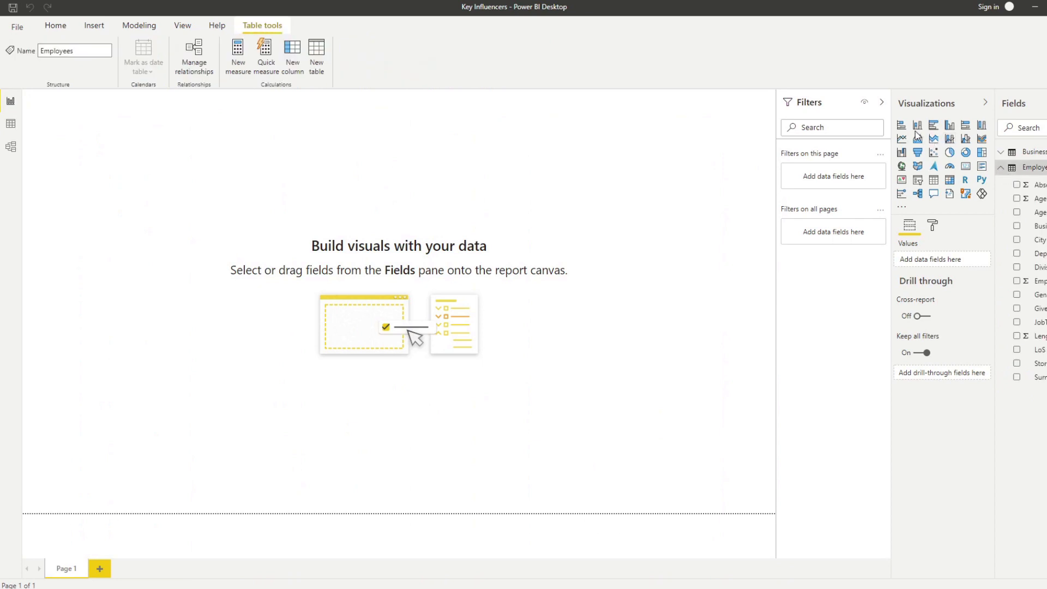
pyautogui.click(1039, 200)
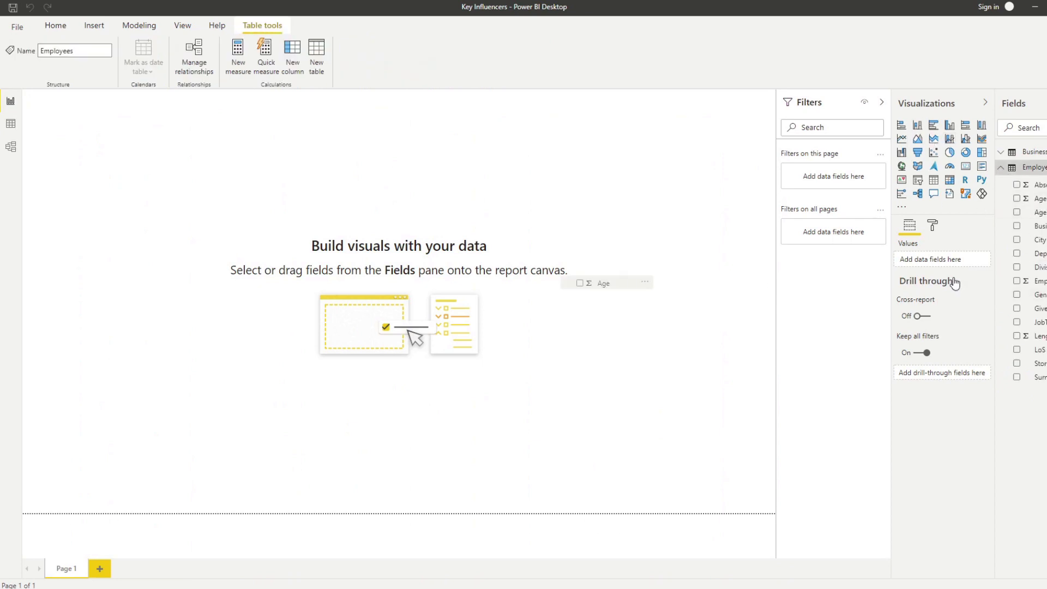
pyautogui.click(1040, 185)
pyautogui.moveTo(927, 329); pyautogui.dragTo(928, 261)
pyautogui.moveTo(509, 374); pyautogui.dragTo(276, 190)
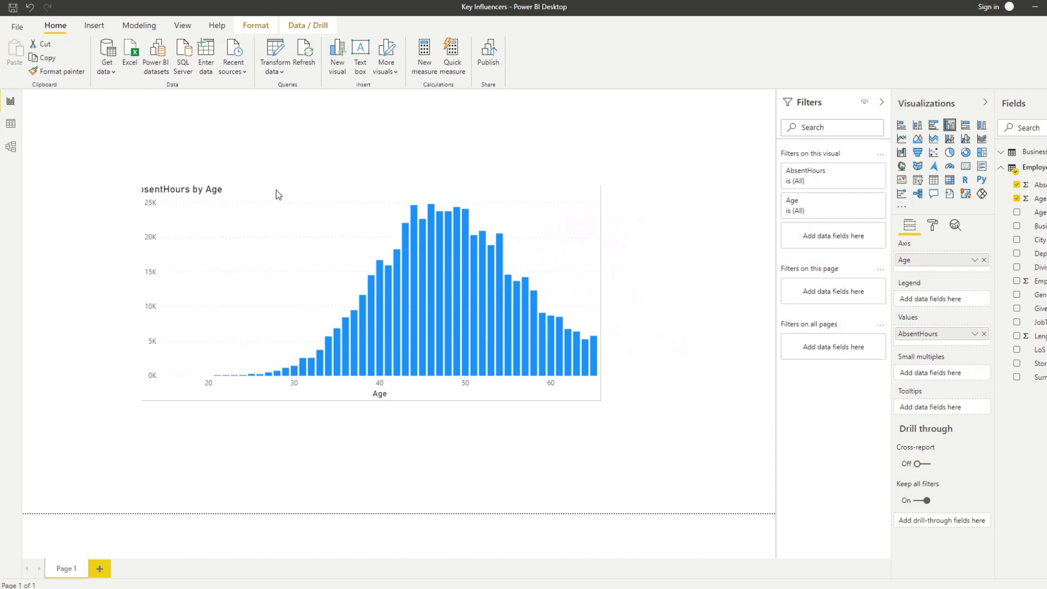
pyautogui.click(975, 334)
pyautogui.click(1007, 401)
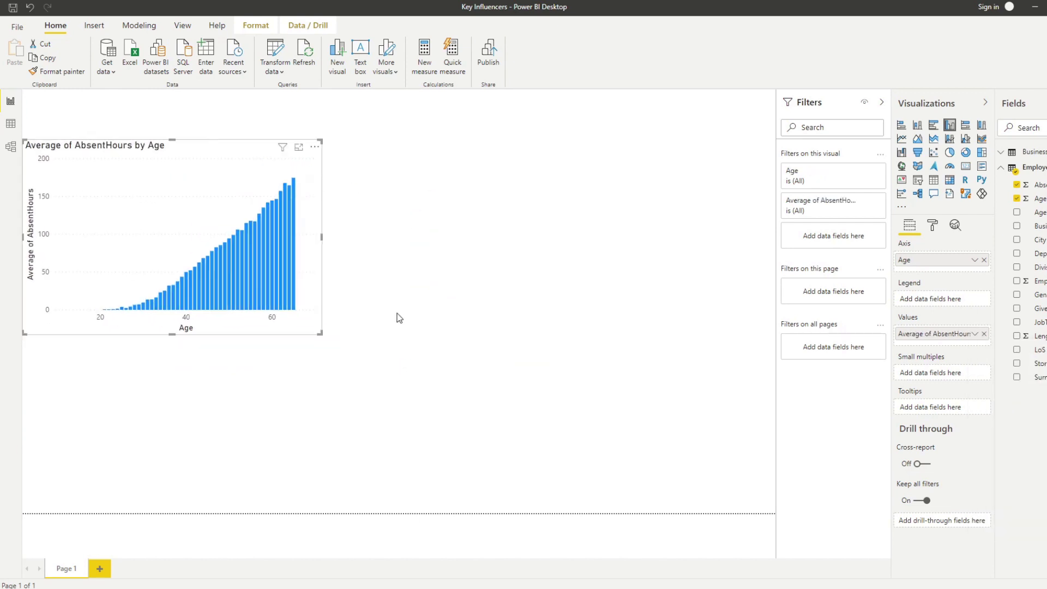
pyautogui.click(399, 318)
# Step: Add a narrowed pie chart of AbsentHours split by Gender
pyautogui.click(902, 139)
pyautogui.click(949, 152)
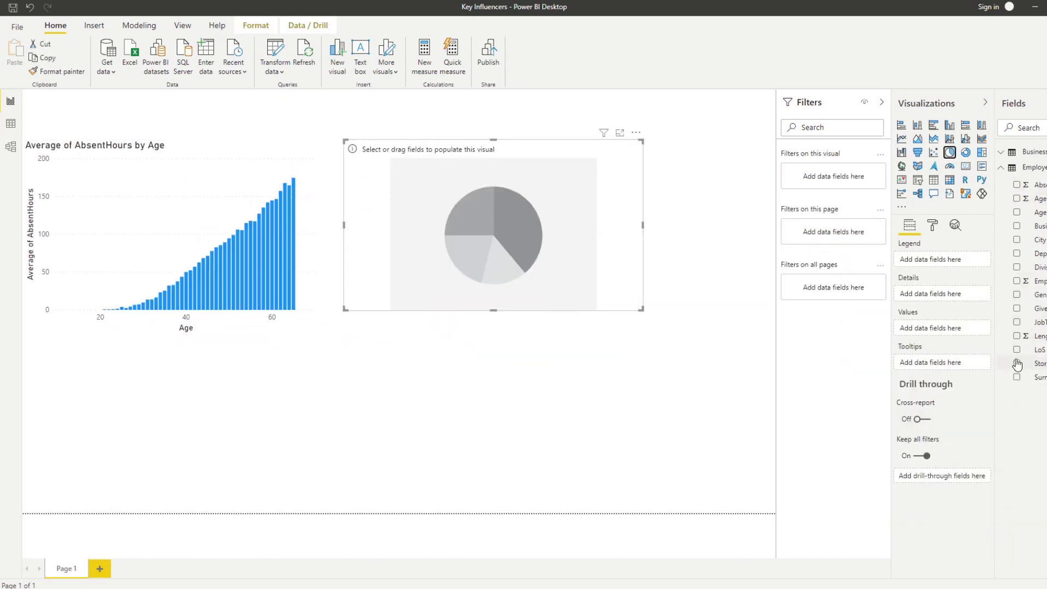
pyautogui.click(1017, 294)
pyautogui.moveTo(1040, 185); pyautogui.dragTo(976, 334)
pyautogui.moveTo(642, 310); pyautogui.dragTo(577, 315)
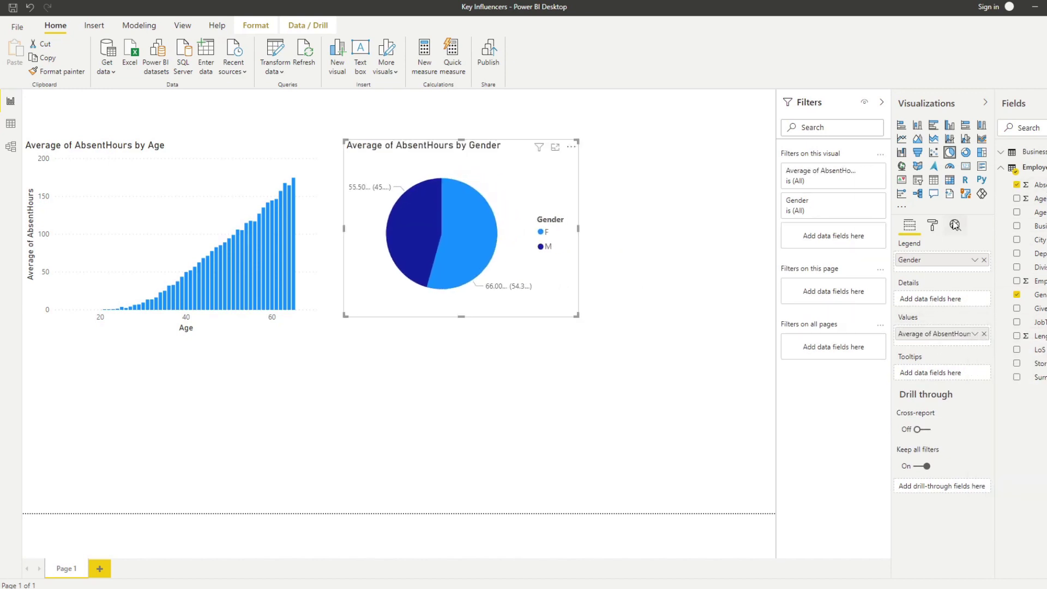
# Step: Duplicate the Age chart, switch its axis to LengthService, and arrange all three charts
pyautogui.click(201, 159)
pyautogui.hotkey('ctrl', 'c')
pyautogui.hotkey('ctrl', 'v')
pyautogui.moveTo(202, 159); pyautogui.dragTo(154, 404)
pyautogui.moveTo(1040, 336); pyautogui.dragTo(978, 266)
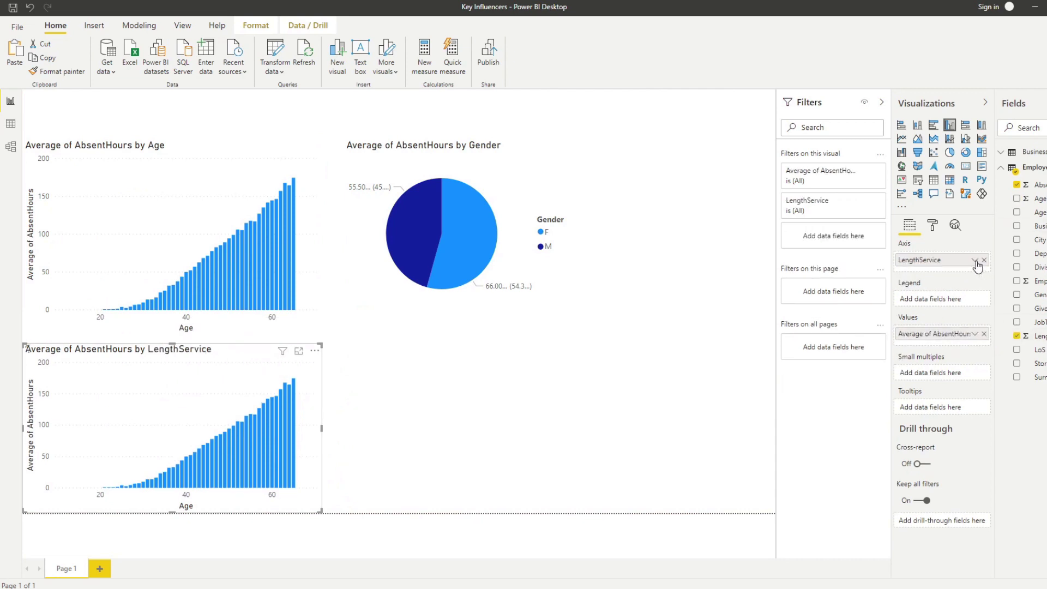
pyautogui.click(975, 260)
pyautogui.moveTo(160, 349)
pyautogui.mouseDown()
pyautogui.moveTo(416, 345)
pyautogui.moveTo(159, 350)
pyautogui.mouseUp()
pyautogui.moveTo(168, 144); pyautogui.dragTo(169, 121)
pyautogui.moveTo(396, 150); pyautogui.dragTo(403, 134)
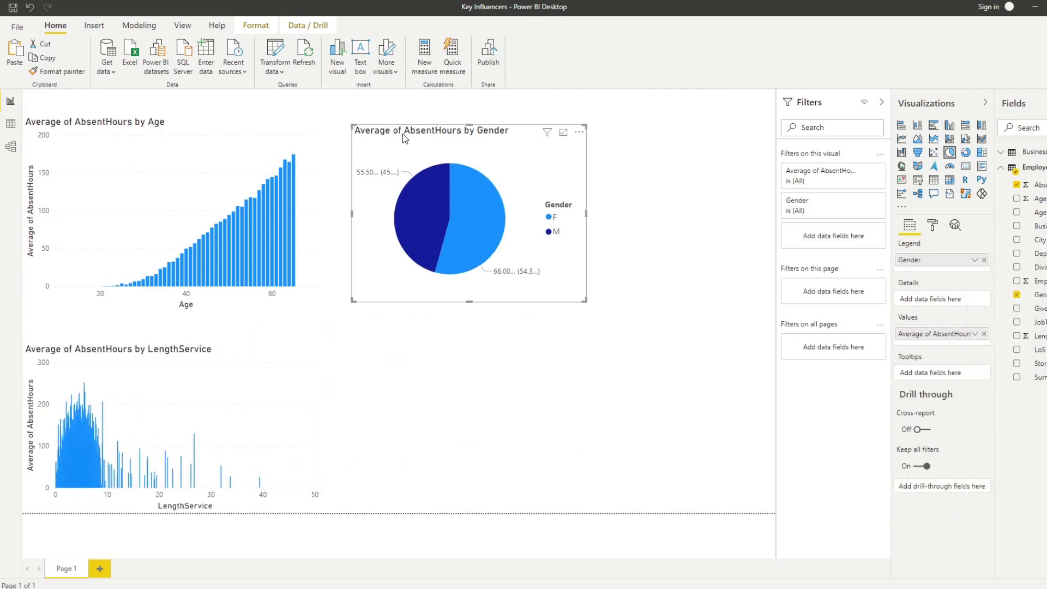
pyautogui.click(513, 424)
pyautogui.click(131, 361)
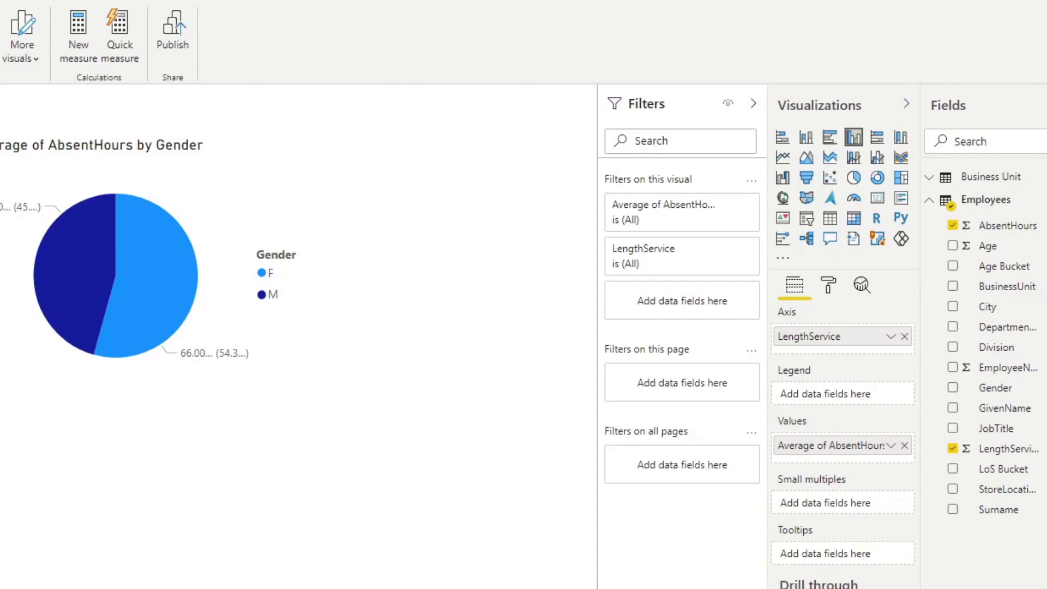
# Step: Start a blank page and place a Key influencers visual enlarged across the canvas
pyautogui.press('Delete')
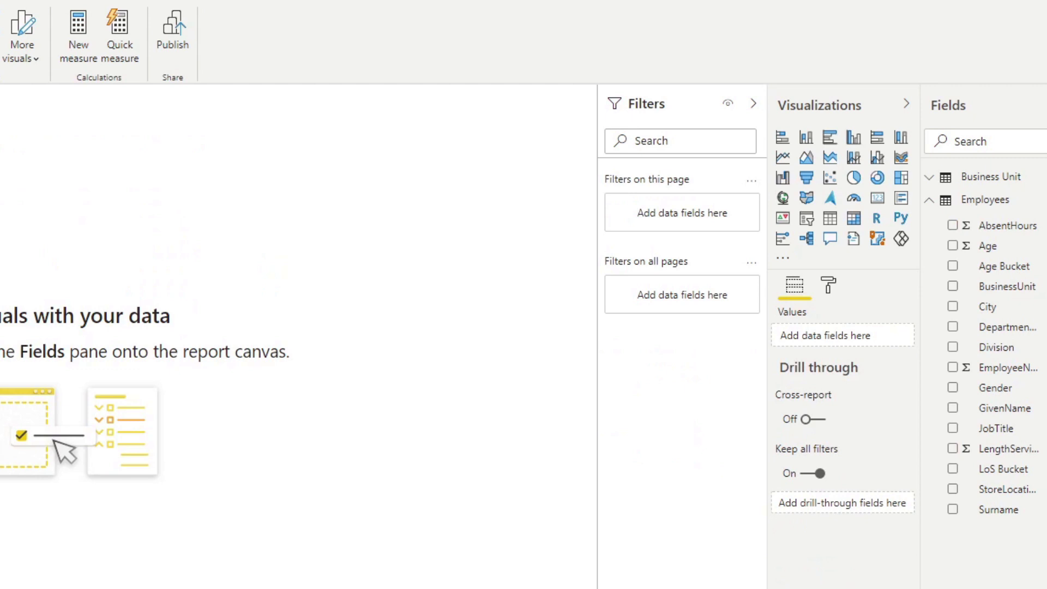
pyautogui.click(783, 246)
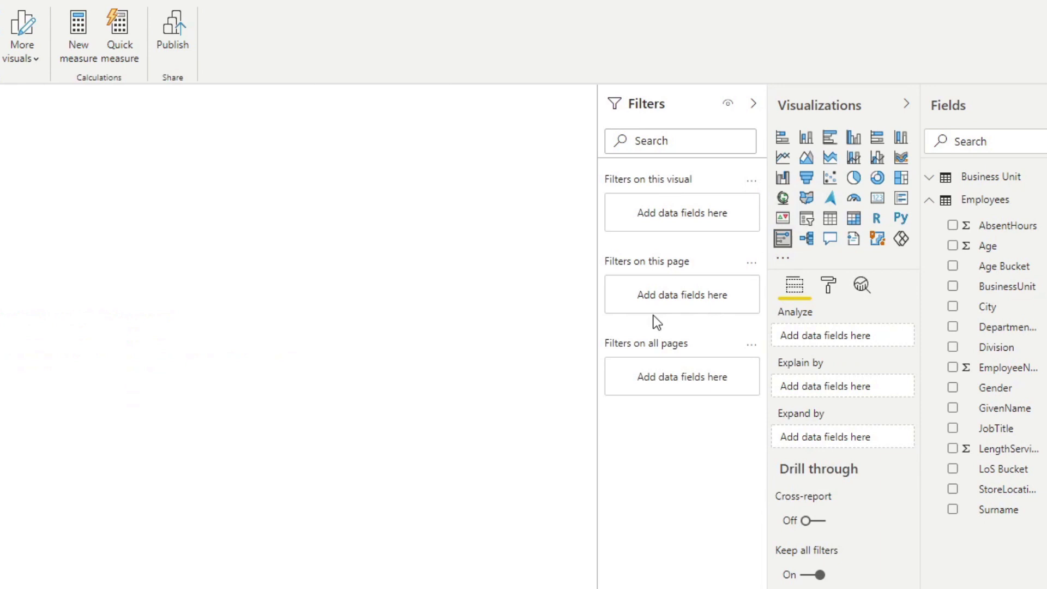
pyautogui.moveTo(162, 253); pyautogui.dragTo(497, 516)
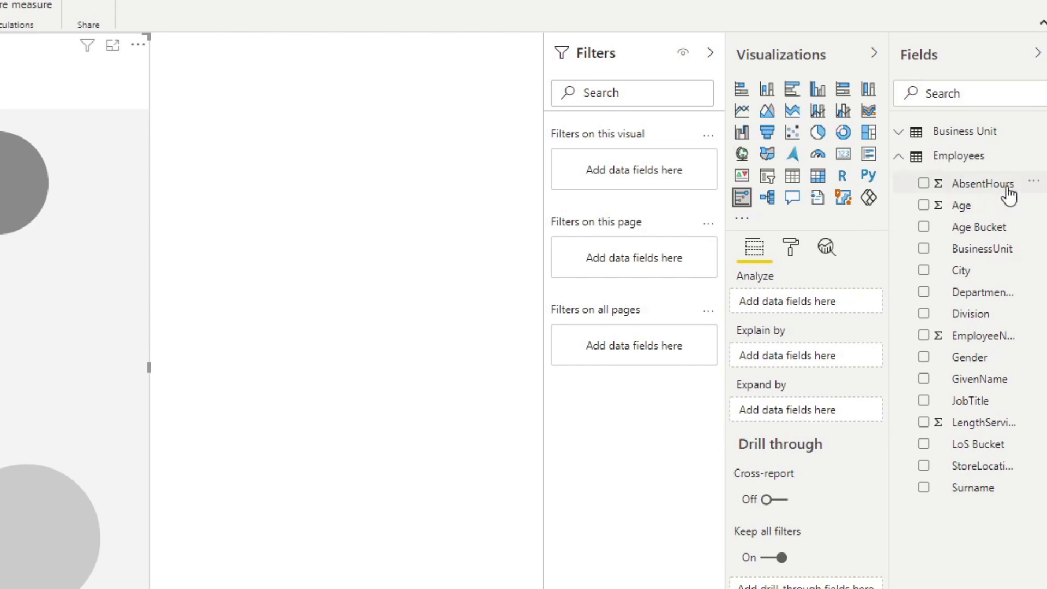
# Step: Analyse AbsentHours, explained by Age, Gender and LengthService
pyautogui.moveTo(985, 186); pyautogui.dragTo(822, 309)
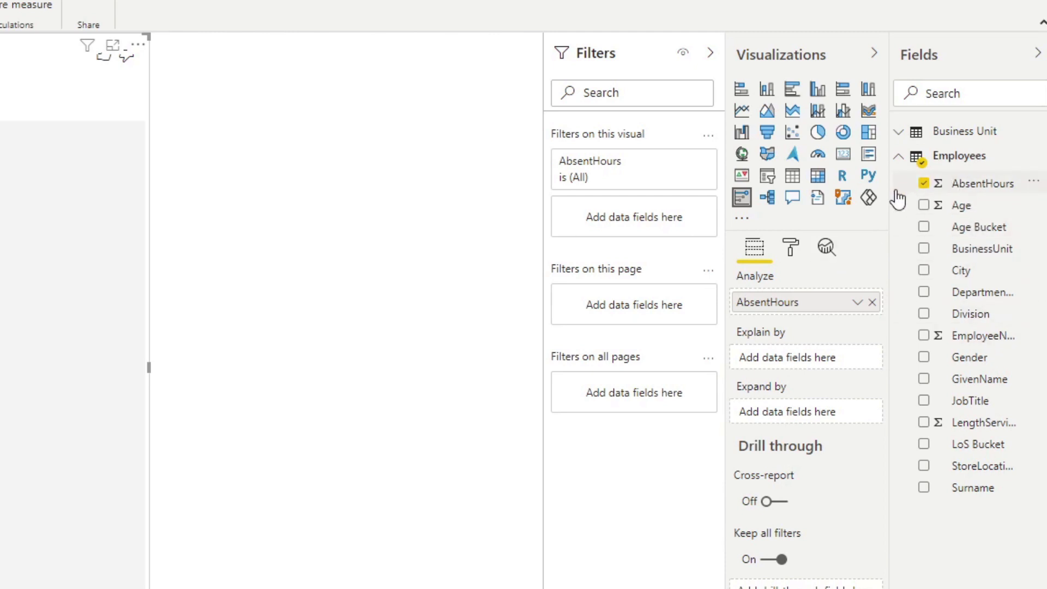
pyautogui.moveTo(961, 208); pyautogui.dragTo(824, 361)
pyautogui.moveTo(971, 357); pyautogui.dragTo(869, 377)
pyautogui.moveTo(973, 423); pyautogui.dragTo(842, 376)
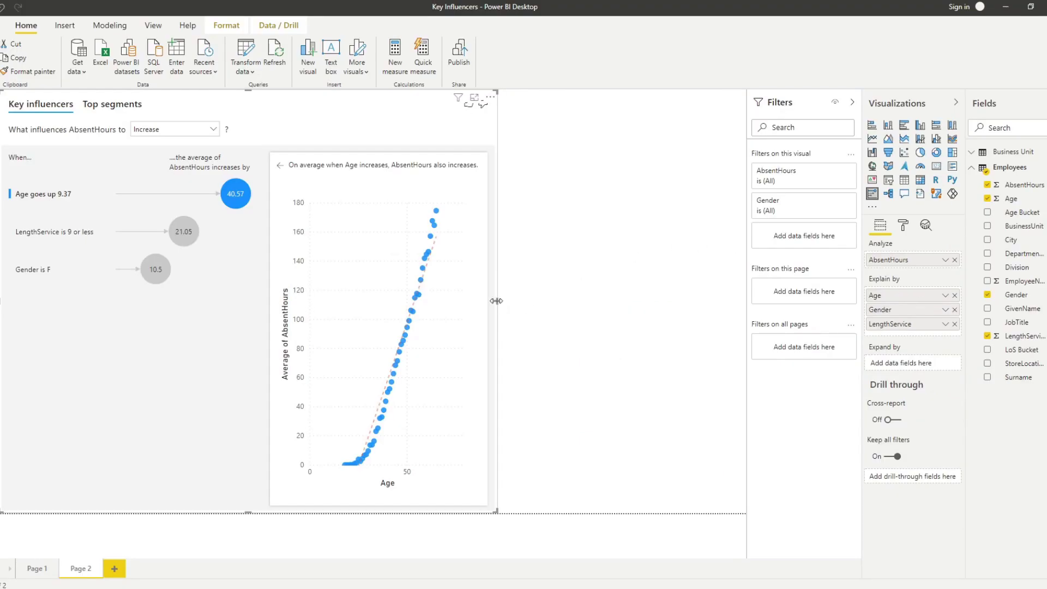
# Step: Widen the Key influencers visual and expand its Increase/Decrease direction choice for AbsentHours
pyautogui.moveTo(496, 300); pyautogui.dragTo(746, 300)
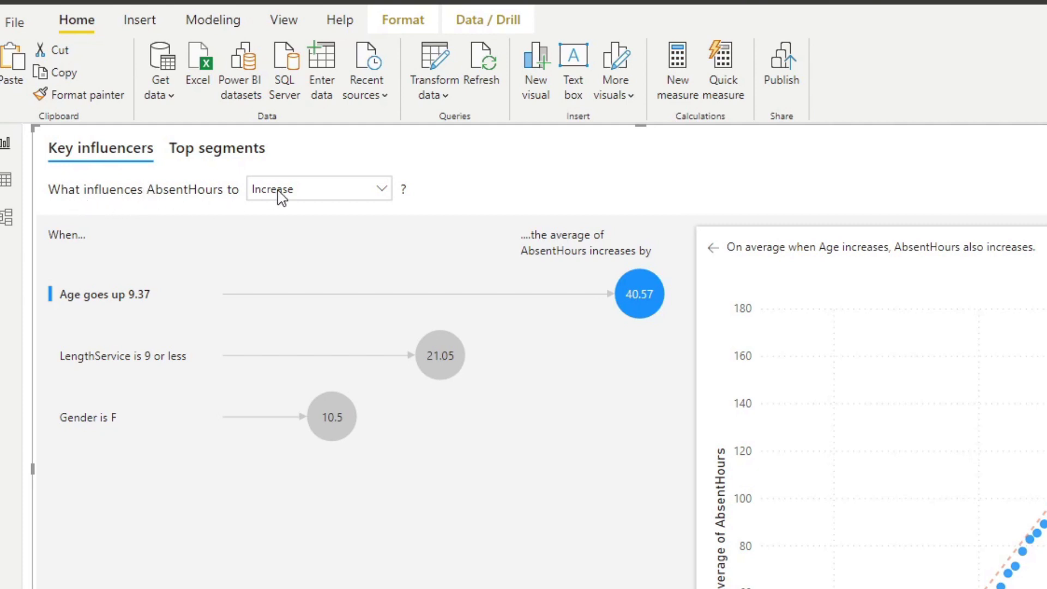
pyautogui.click(350, 196)
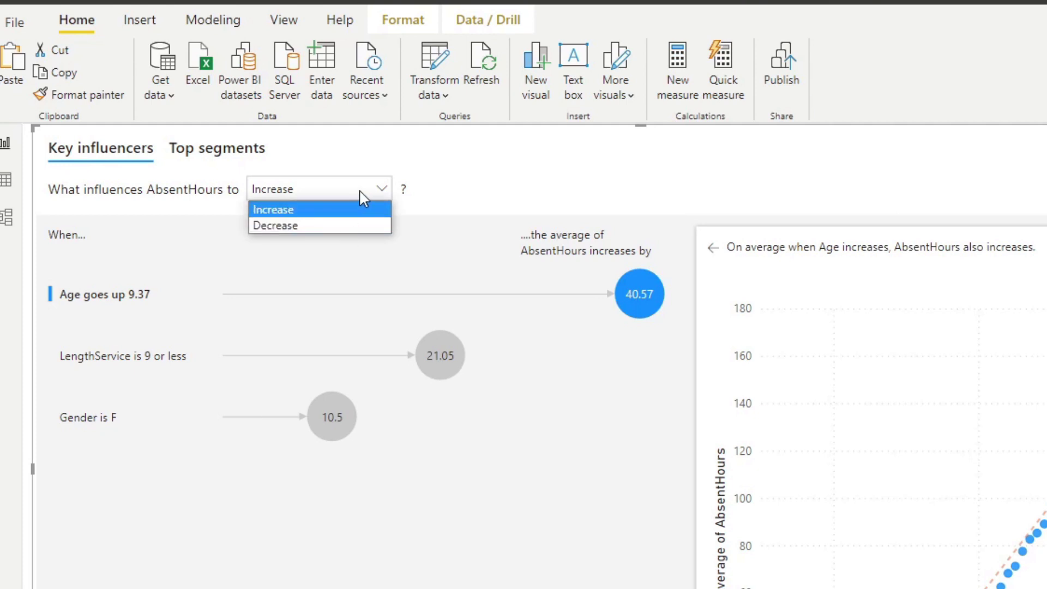
# Step: Keep Increase as the analysed direction and close the dropdown, leaving the Age scatter chart
pyautogui.click(358, 195)
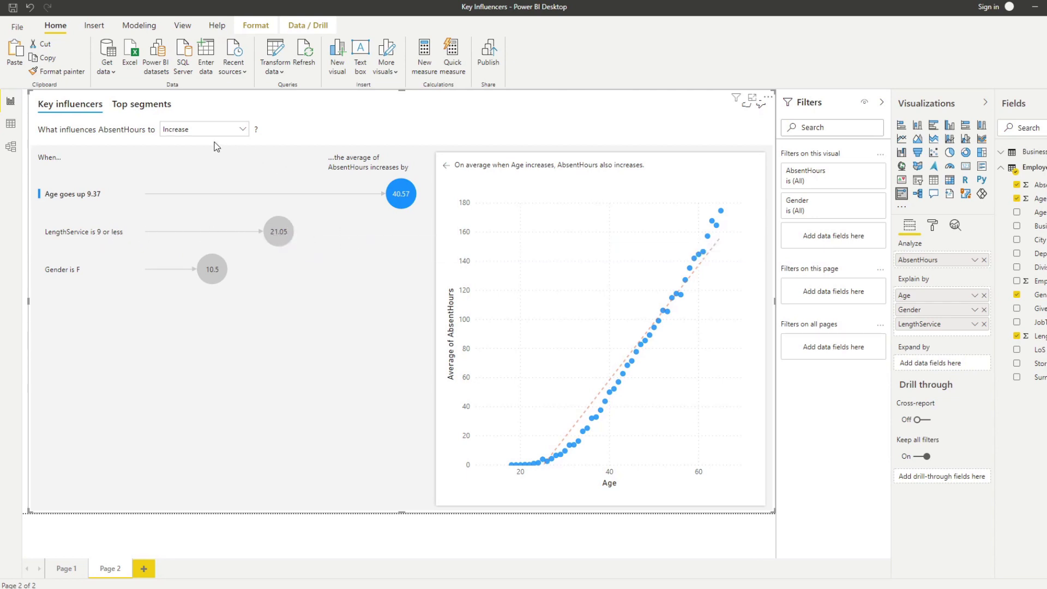
# Step: Open the detail chart for the 21.05 'LengthService is 9 or less' influencer
pyautogui.click(281, 235)
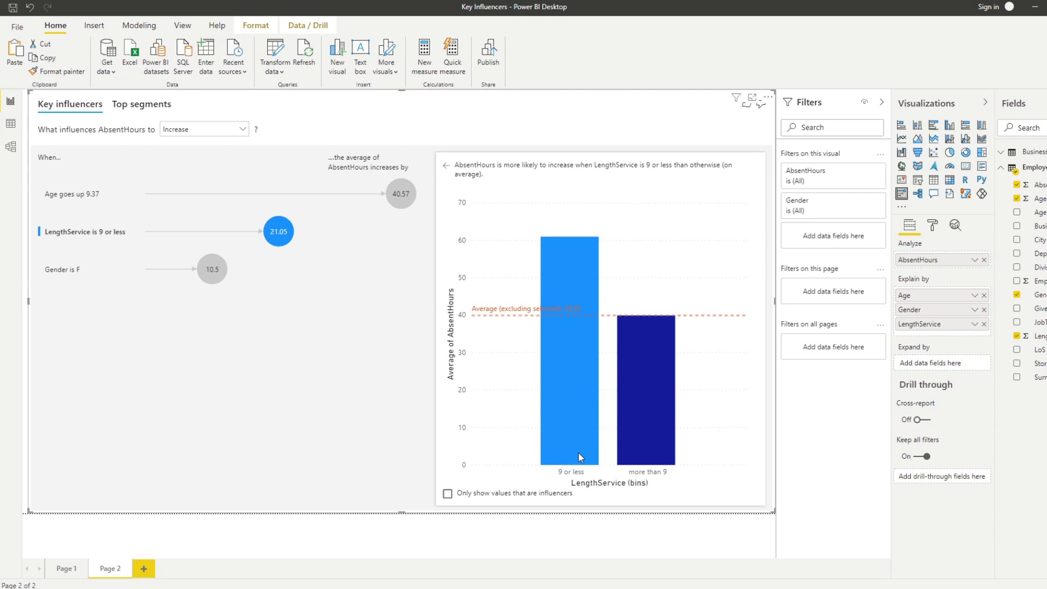
pyautogui.moveTo(646, 350)
# Step: Open the detail chart for the 10.5 'Gender is F' influencer, comparing F and M
pyautogui.click(207, 271)
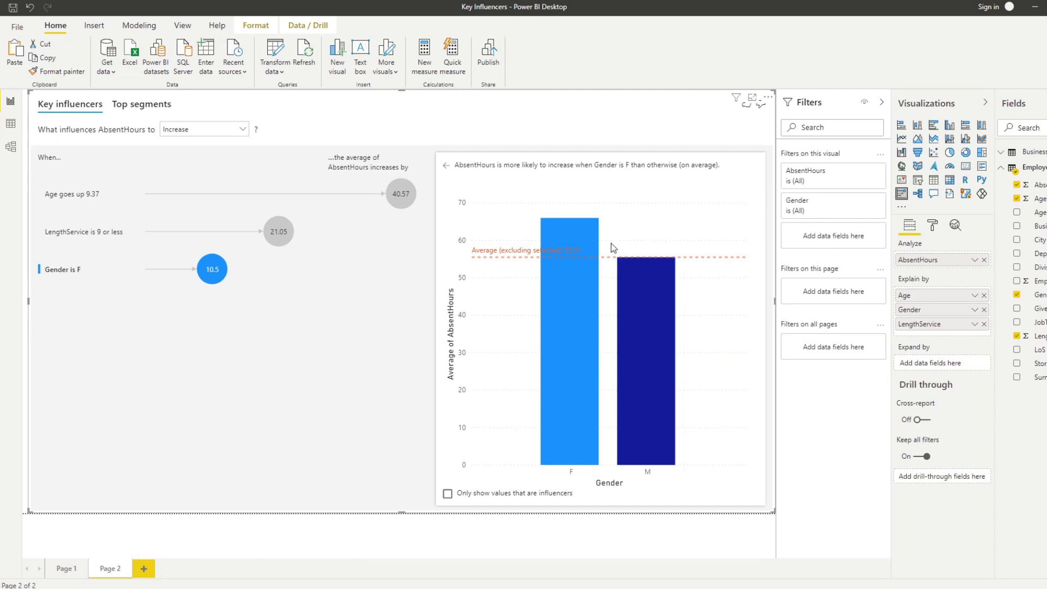
pyautogui.moveTo(619, 326)
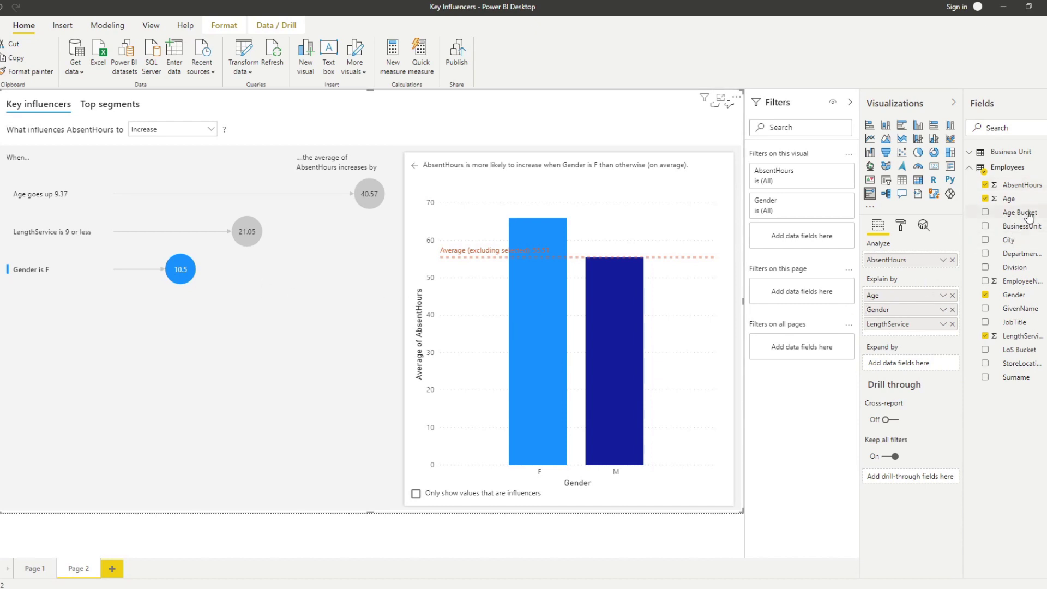
# Step: Add BusinessUnit to Explain by and pull the visual's left edge inward
pyautogui.moveTo(1023, 228); pyautogui.dragTo(926, 331)
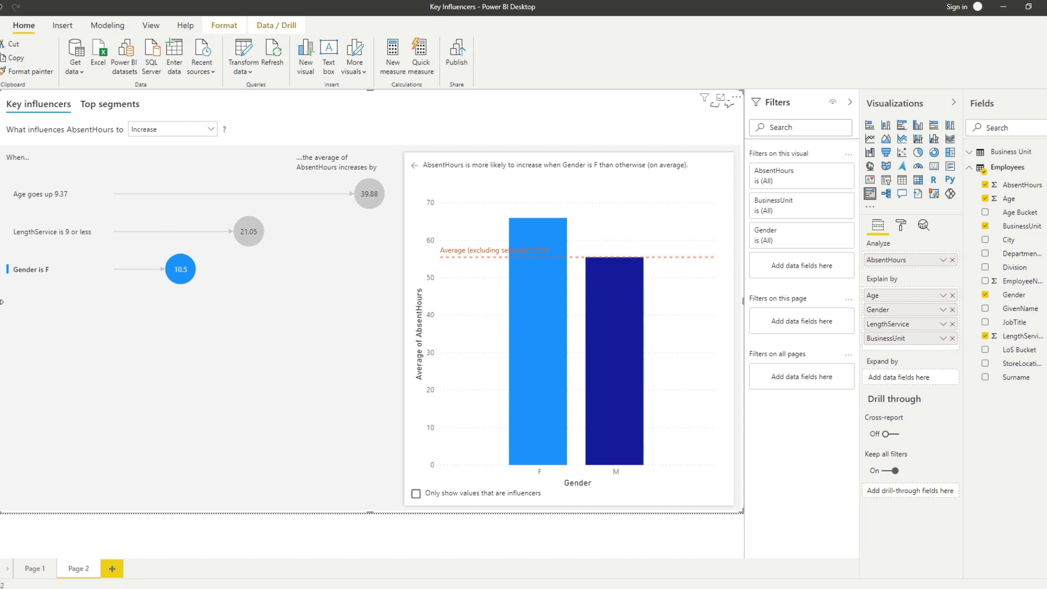
pyautogui.moveTo(3, 306); pyautogui.dragTo(128, 301)
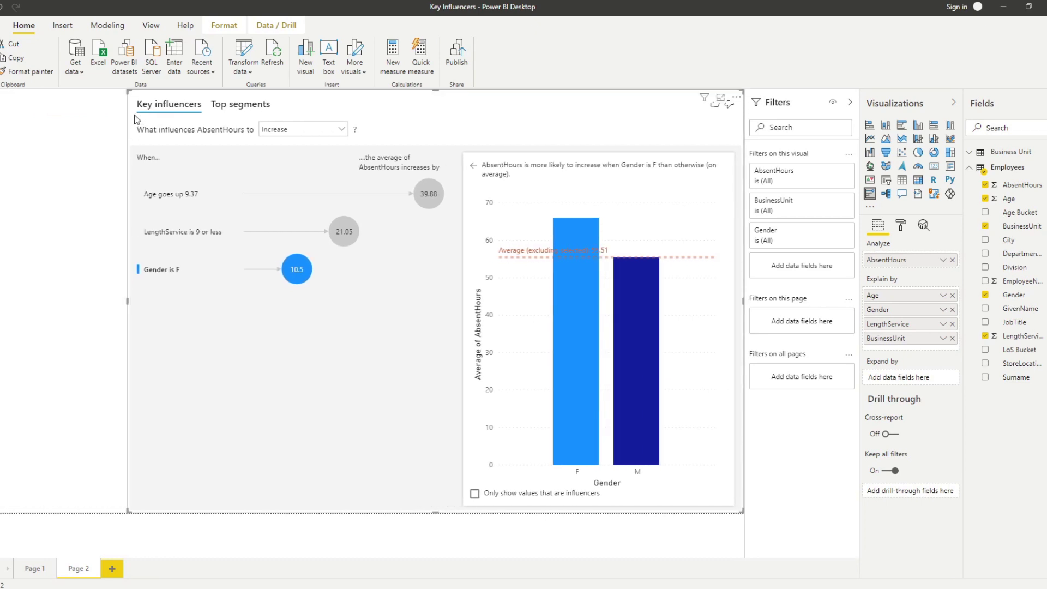
# Step: Drop BusinessUnit into the empty left area as a narrow table and convert it to a slicer
pyautogui.click(89, 236)
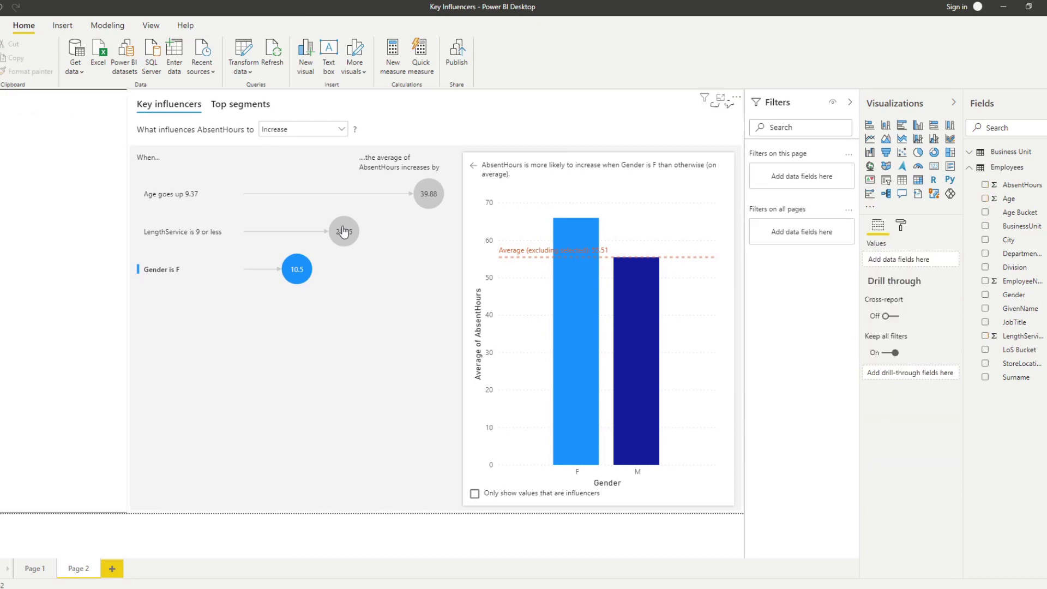
pyautogui.click(420, 110)
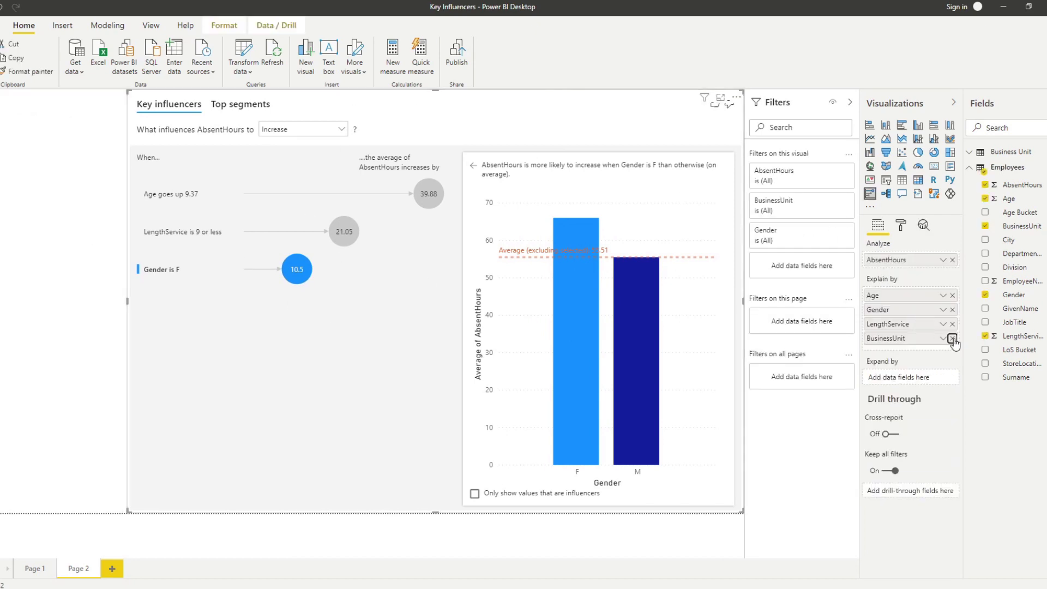
pyautogui.moveTo(1038, 226); pyautogui.dragTo(108, 264)
pyautogui.moveTo(636, 301); pyautogui.dragTo(137, 321)
pyautogui.click(914, 179)
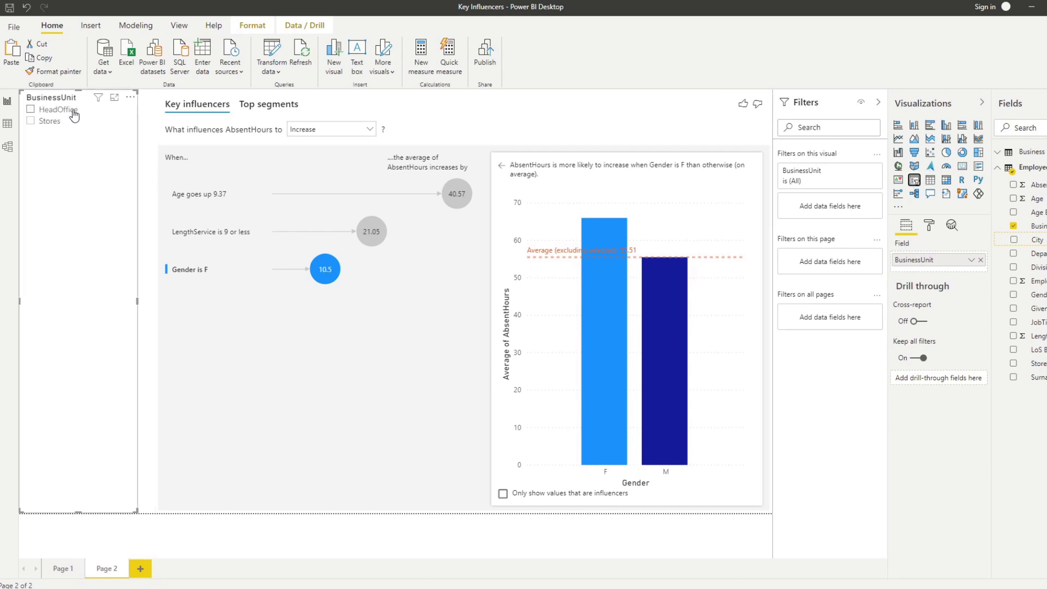
# Step: Shorten the slicer, filter to Stores to compare influencers, then untick Stores again
pyautogui.moveTo(78, 91); pyautogui.dragTo(78, 219)
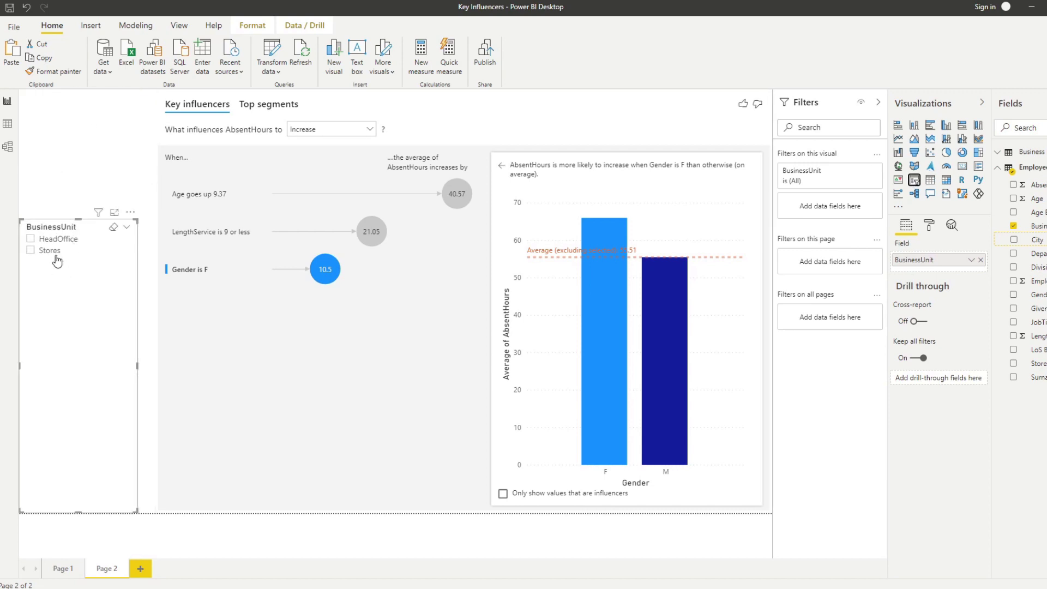
pyautogui.click(47, 251)
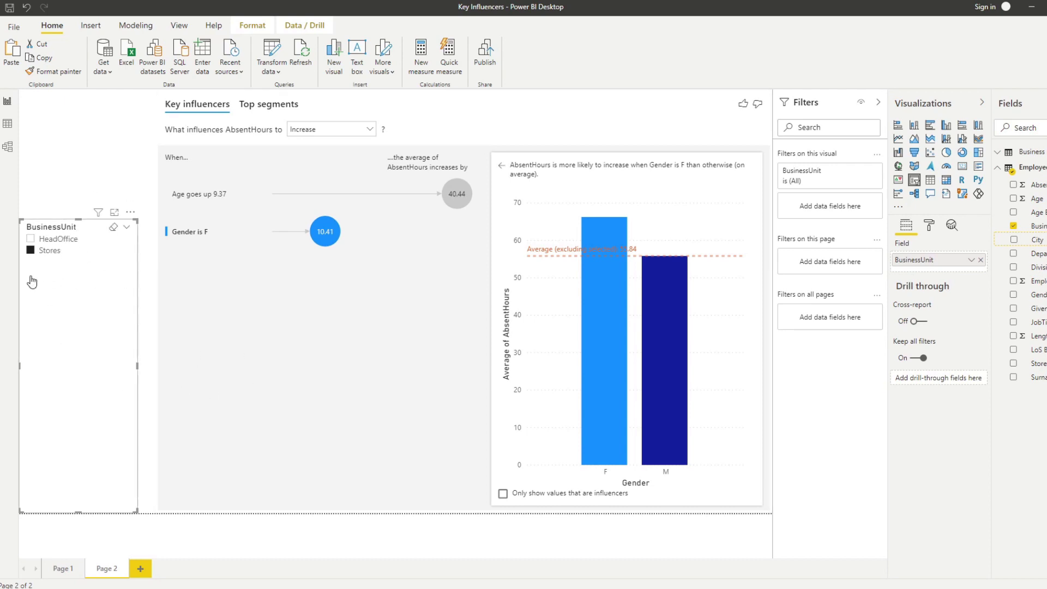
pyautogui.click(57, 255)
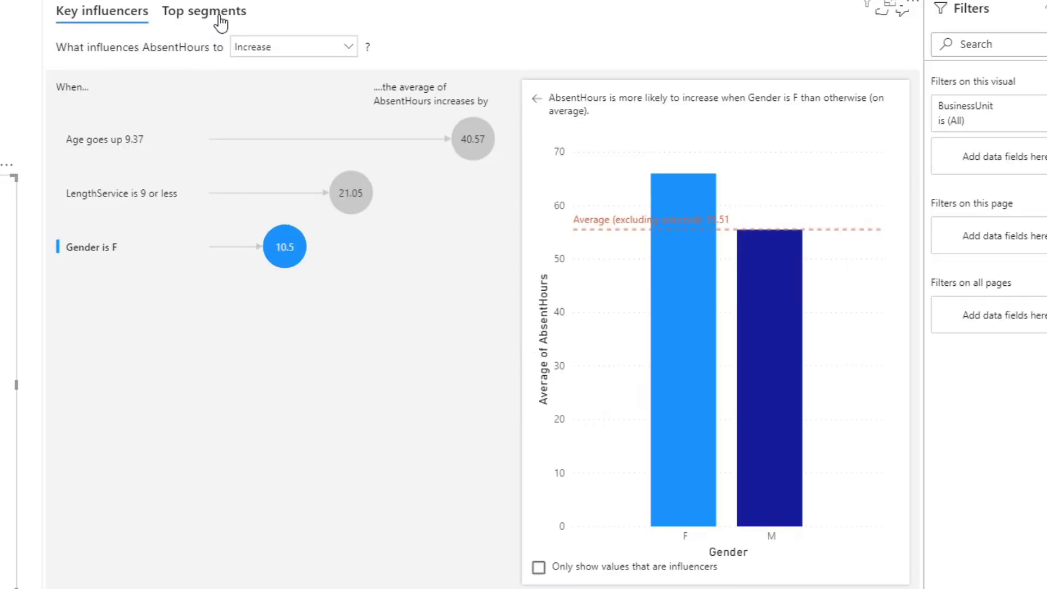
# Step: Show the Key influencers Top segments view, listing five segments led by Segment 1 at 149.8
pyautogui.click(221, 23)
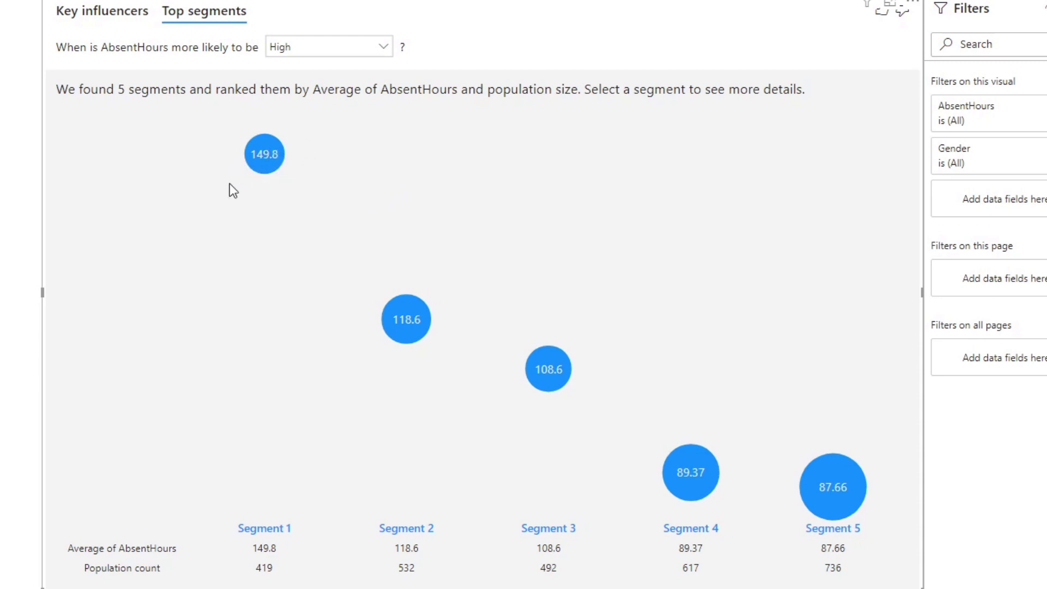
# Step: Open Segment 1's detail: Age greater than 57, average AbsentHours 149.8
pyautogui.click(265, 158)
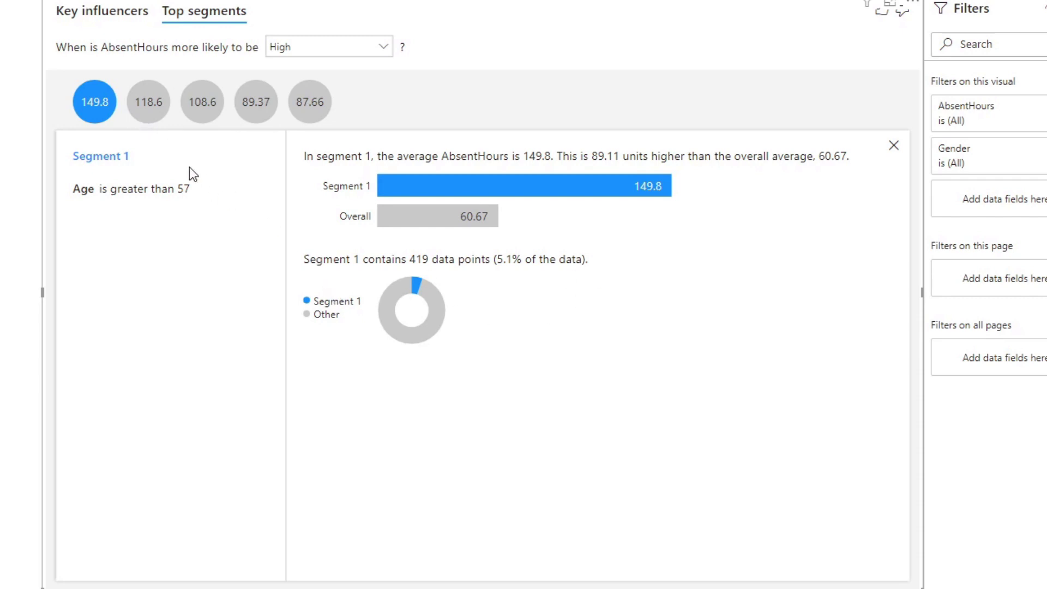
# Step: Review segments 2 through 5 (108.6, 89.37, 87.66), then return to Segment 1 (Age > 57)
pyautogui.click(148, 110)
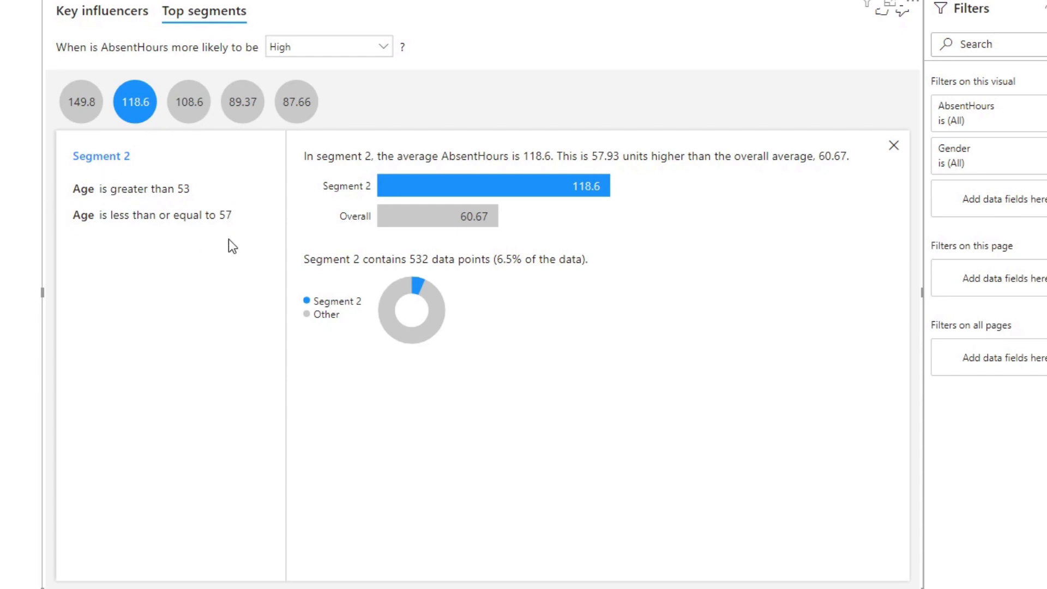
pyautogui.click(187, 105)
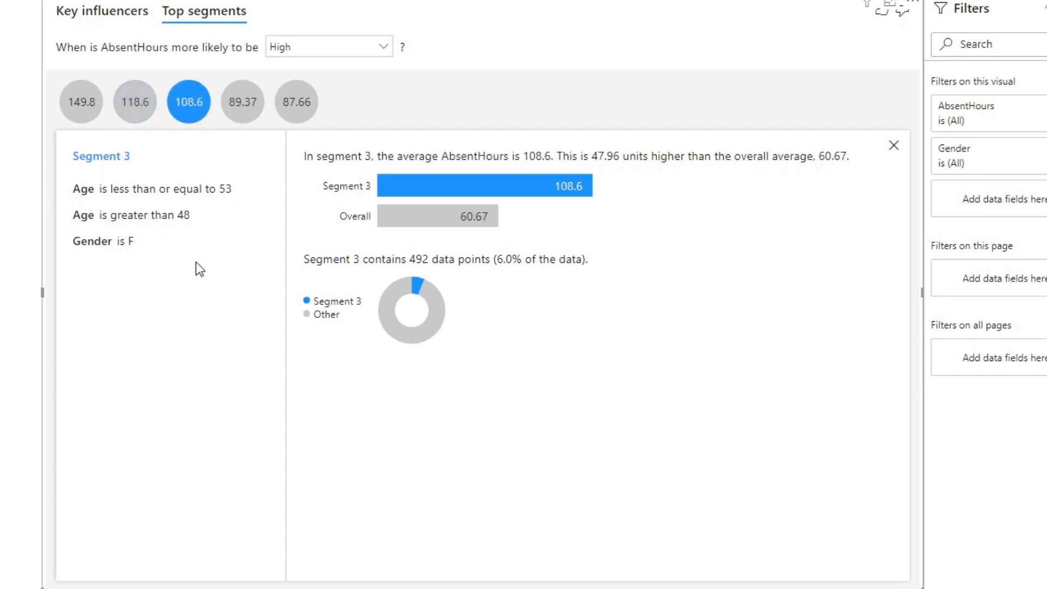
pyautogui.click(255, 104)
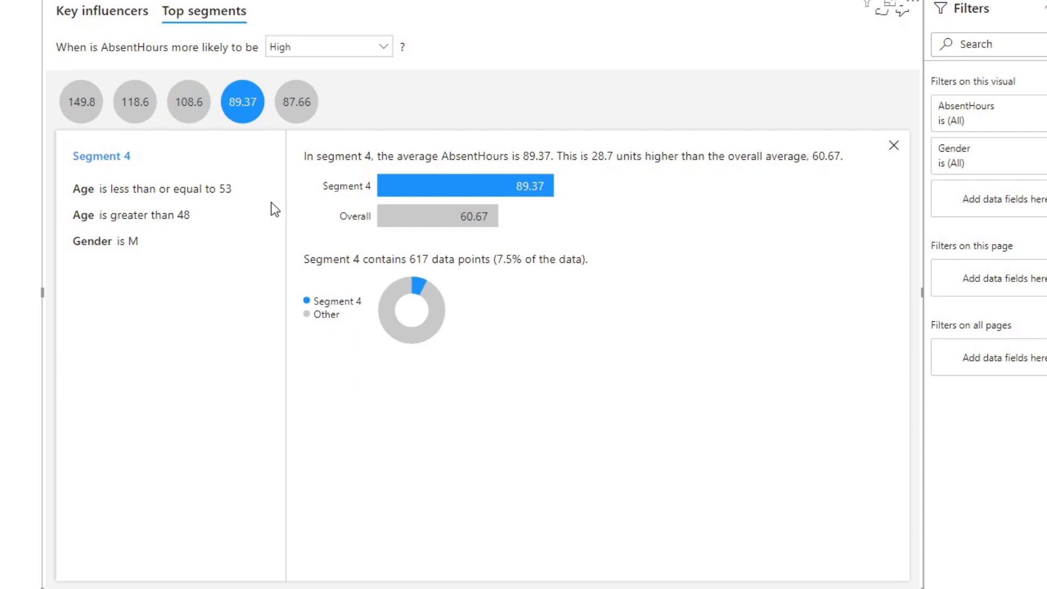
pyautogui.click(299, 104)
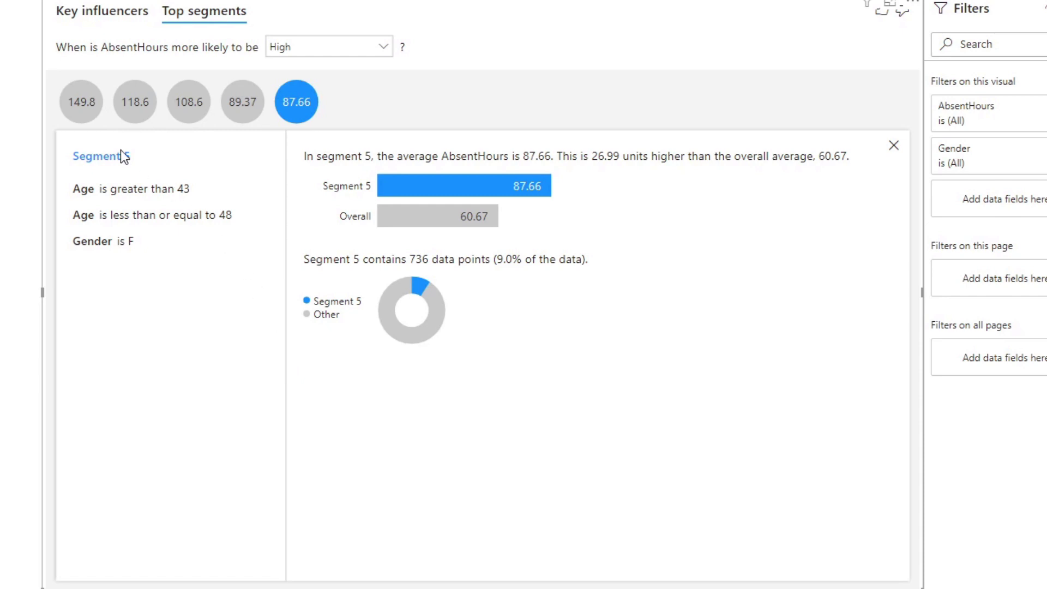
pyautogui.click(84, 120)
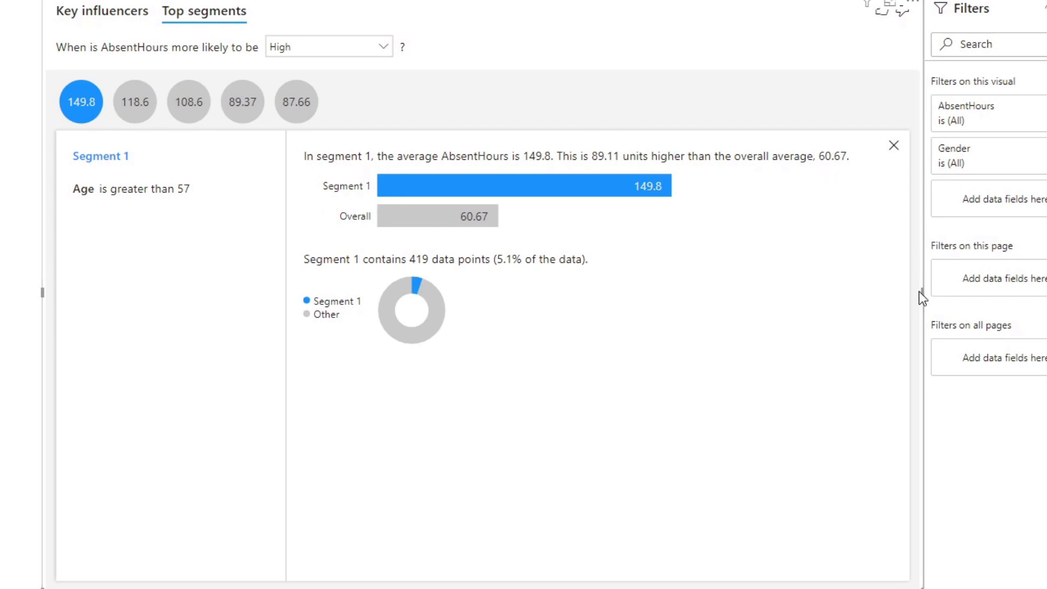
# Step: Narrow the Key influencers visual and shift it left to free space on the page
pyautogui.moveTo(922, 292); pyautogui.dragTo(705, 295)
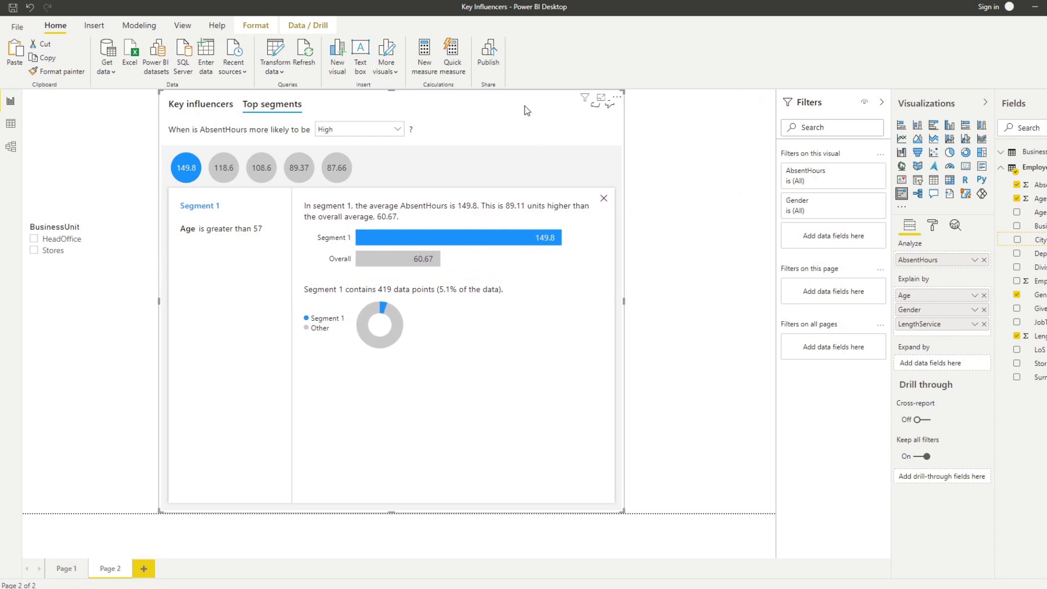
pyautogui.moveTo(525, 106); pyautogui.dragTo(479, 108)
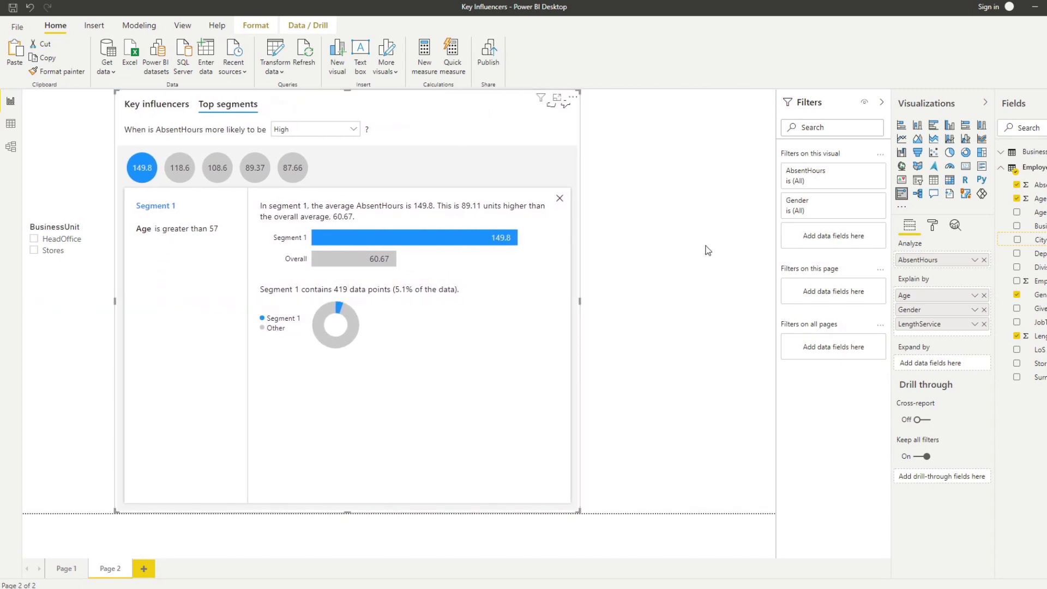
pyautogui.click(678, 241)
# Step: Add an AbsentHours card set to Average (60.67) and shrink it to a compact box
pyautogui.moveTo(1038, 185); pyautogui.dragTo(686, 180)
pyautogui.click(965, 166)
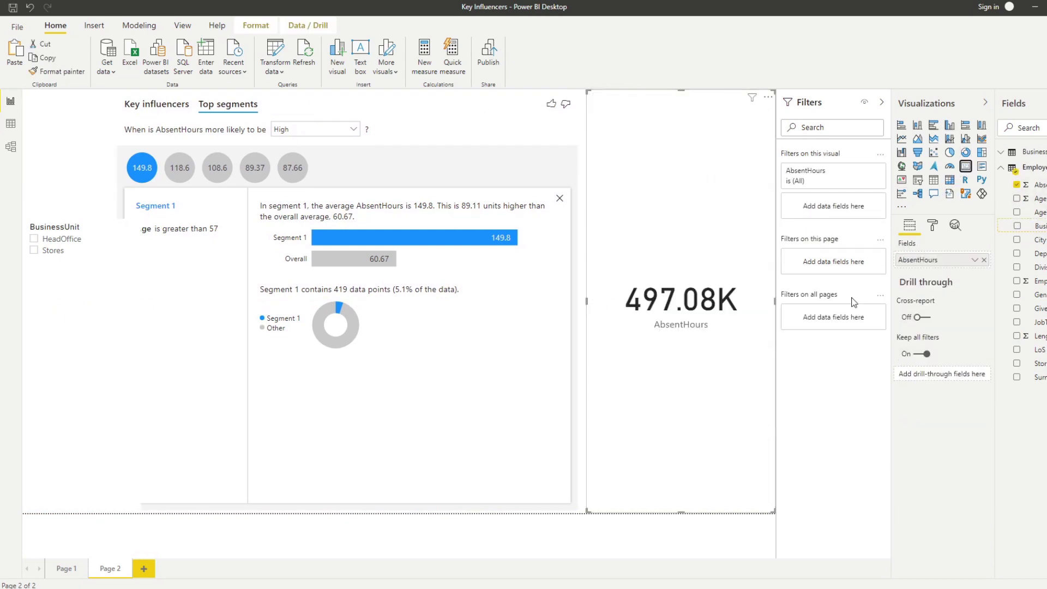
pyautogui.click(975, 259)
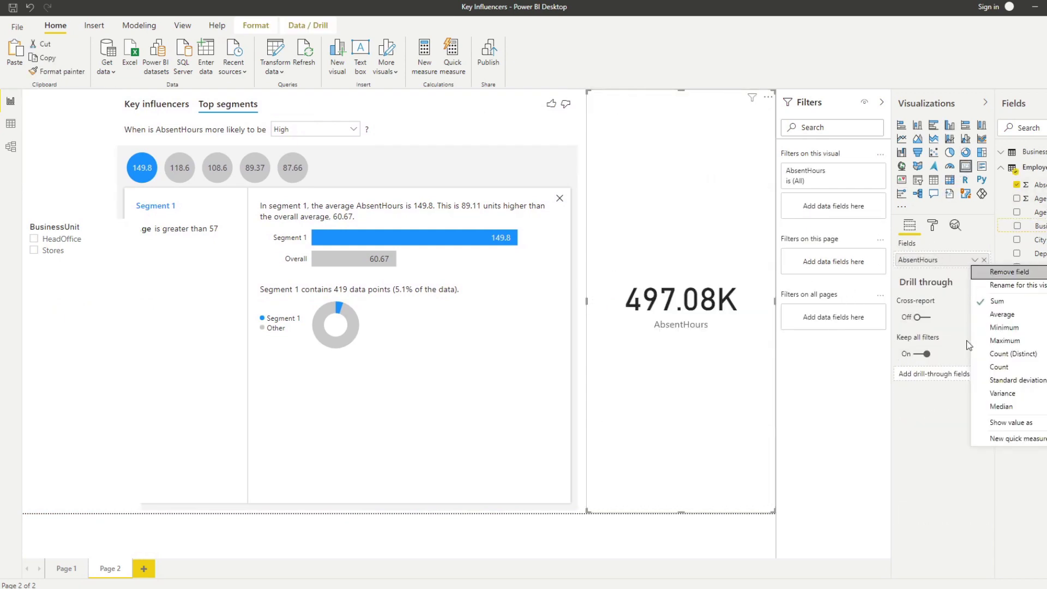
pyautogui.click(1007, 319)
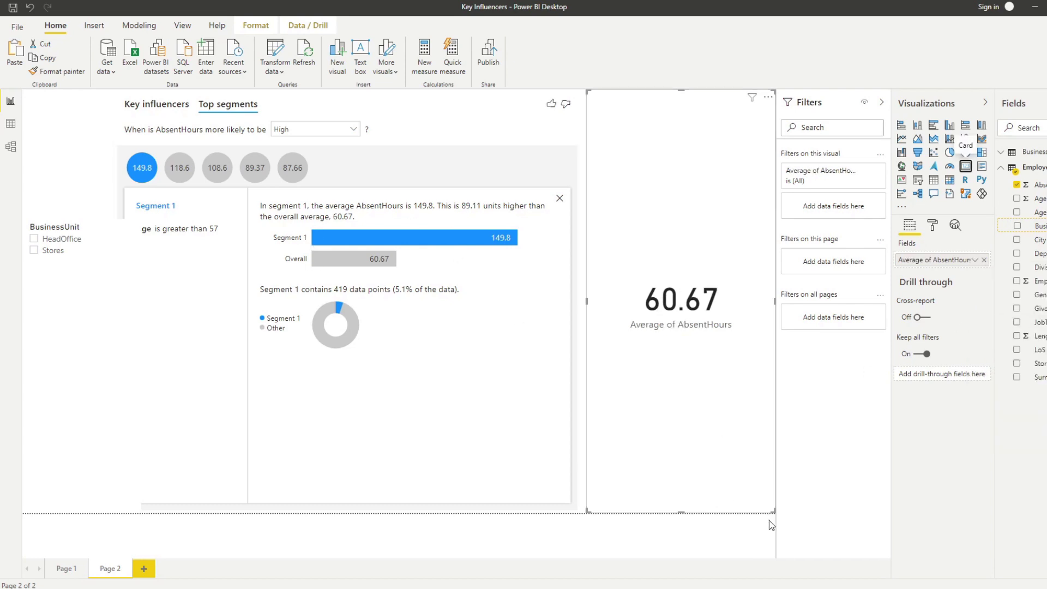
pyautogui.moveTo(772, 512); pyautogui.dragTo(774, 180)
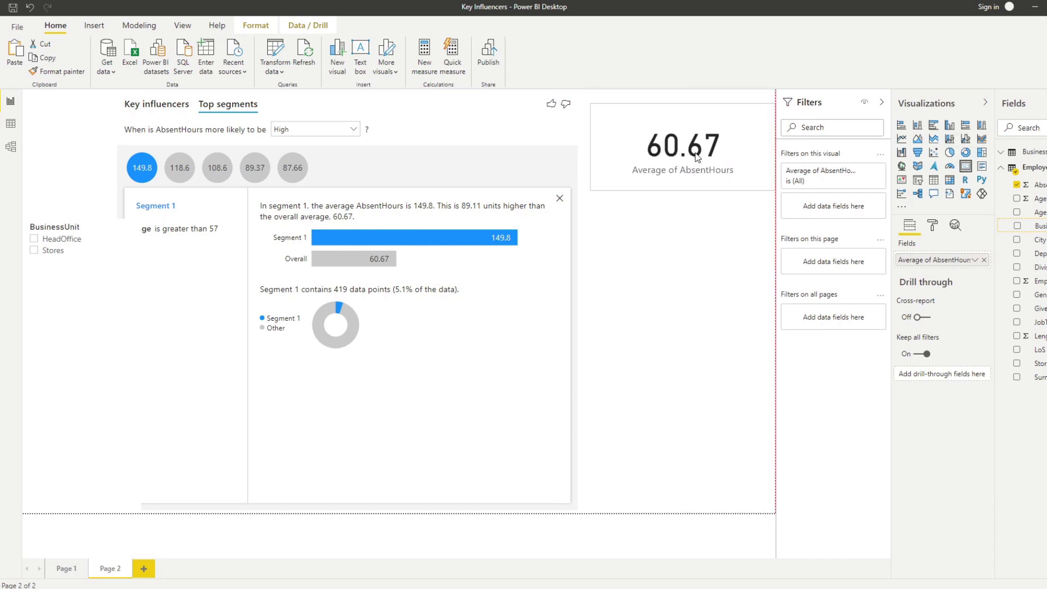
pyautogui.moveTo(695, 141); pyautogui.dragTo(694, 193)
# Step: Move the 60.67 card bottom right, paste a copy above it, and narrow the Key influencers visual
pyautogui.click(714, 224)
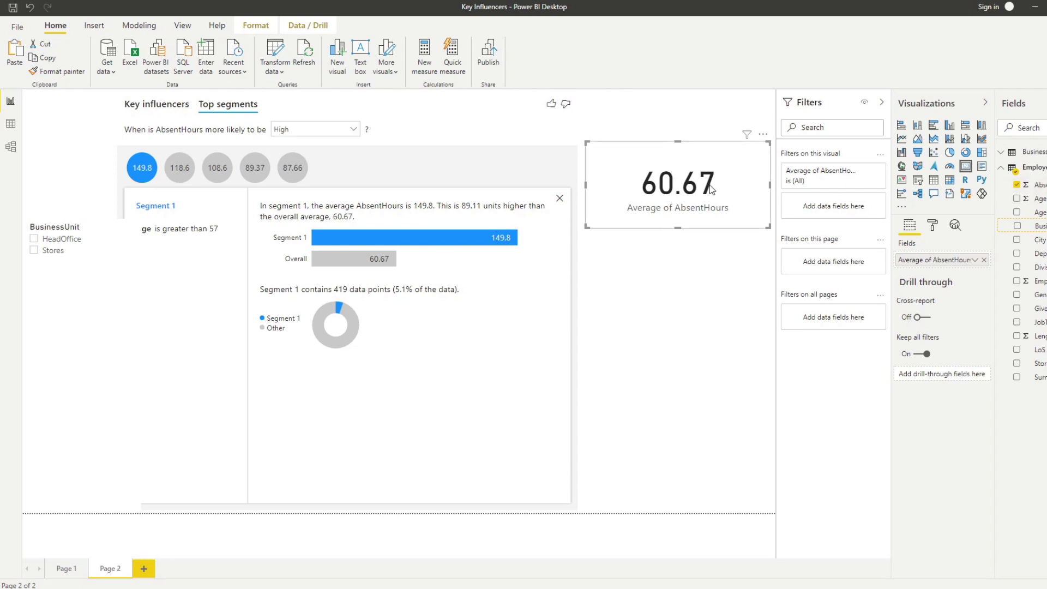
pyautogui.moveTo(682, 208); pyautogui.dragTo(678, 478)
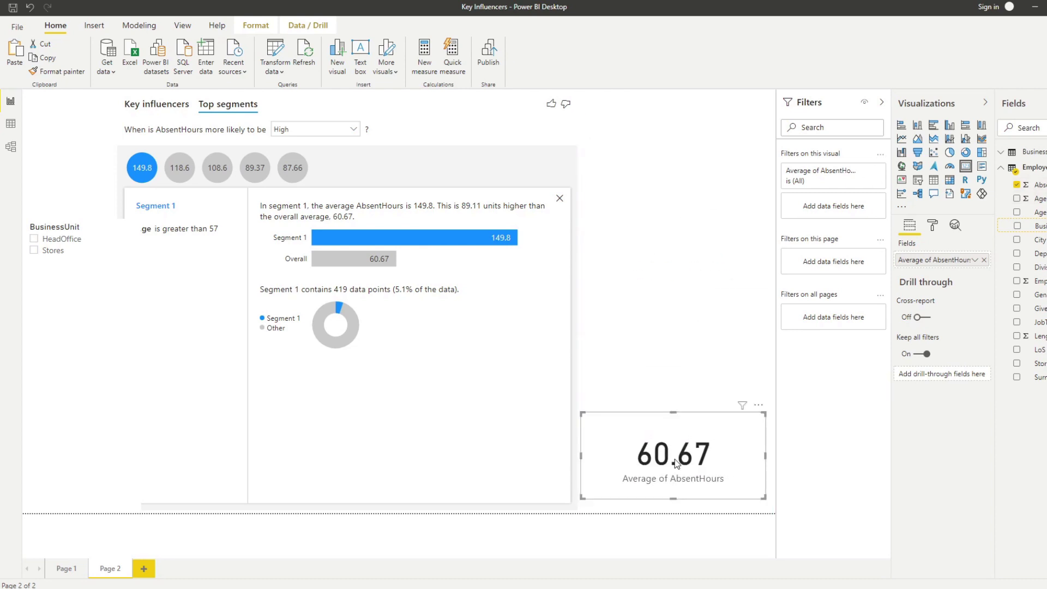
pyautogui.hotkey('ctrl', 'c')
pyautogui.hotkey('ctrl', 'v')
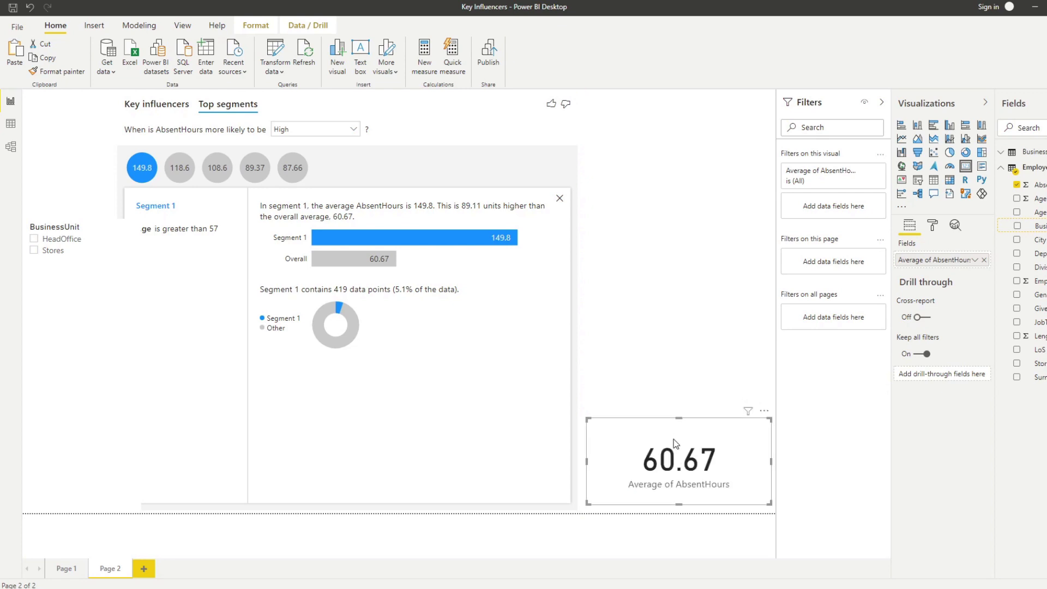
pyautogui.moveTo(674, 440); pyautogui.dragTo(670, 347)
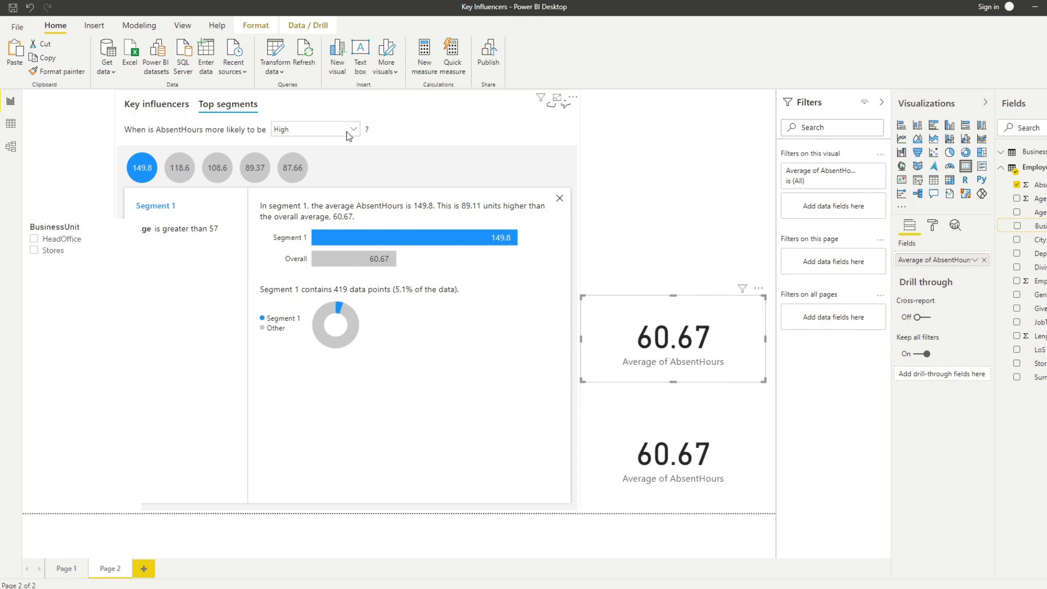
pyautogui.click(415, 104)
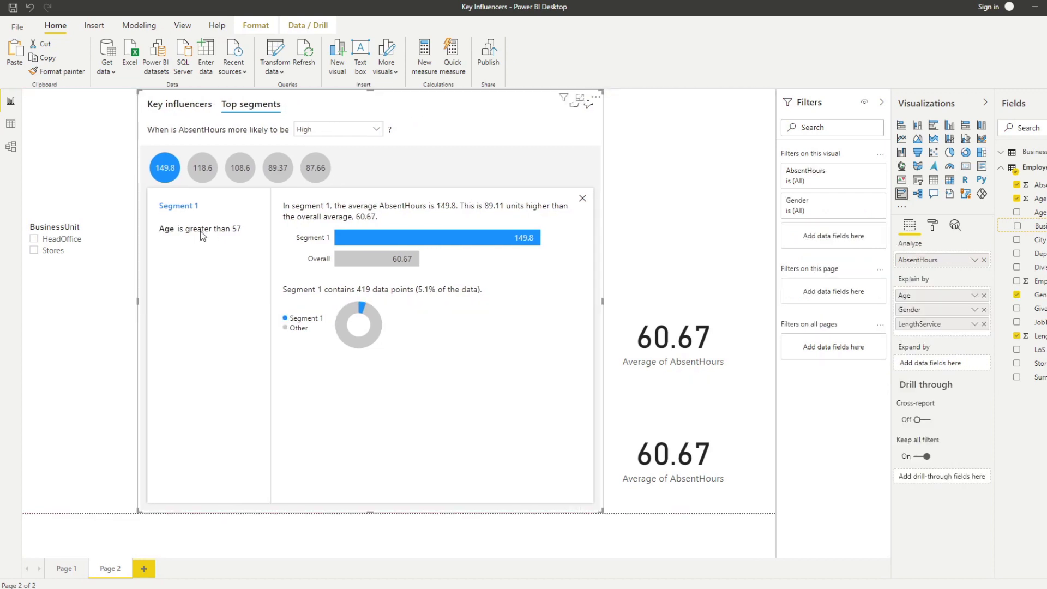
pyautogui.moveTo(603, 304); pyautogui.dragTo(571, 311)
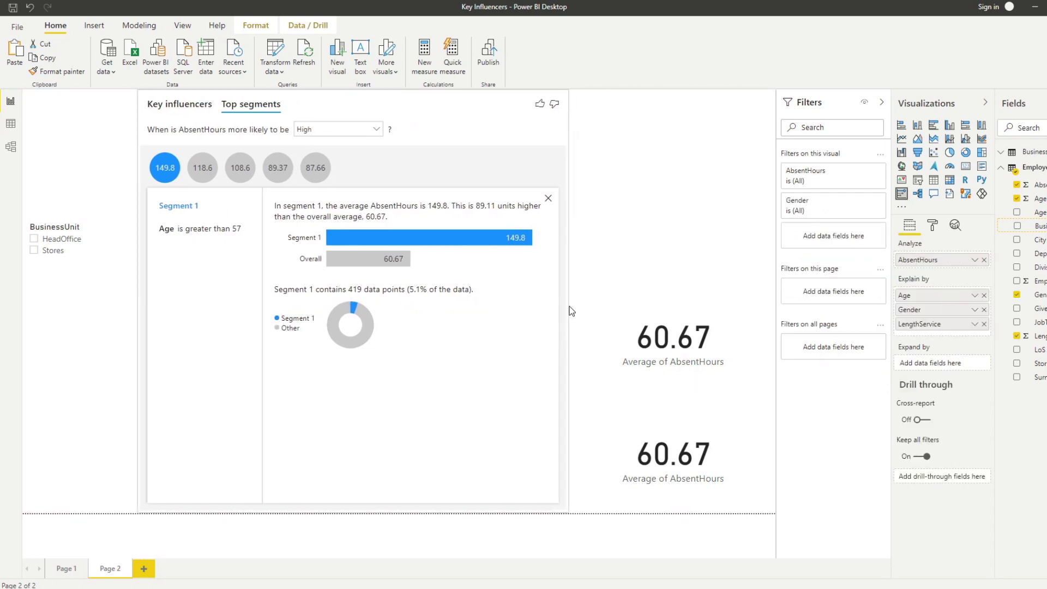
# Step: Filter the upper card to Age is greater than 57, showing 149.78 average AbsentHours
pyautogui.click(603, 380)
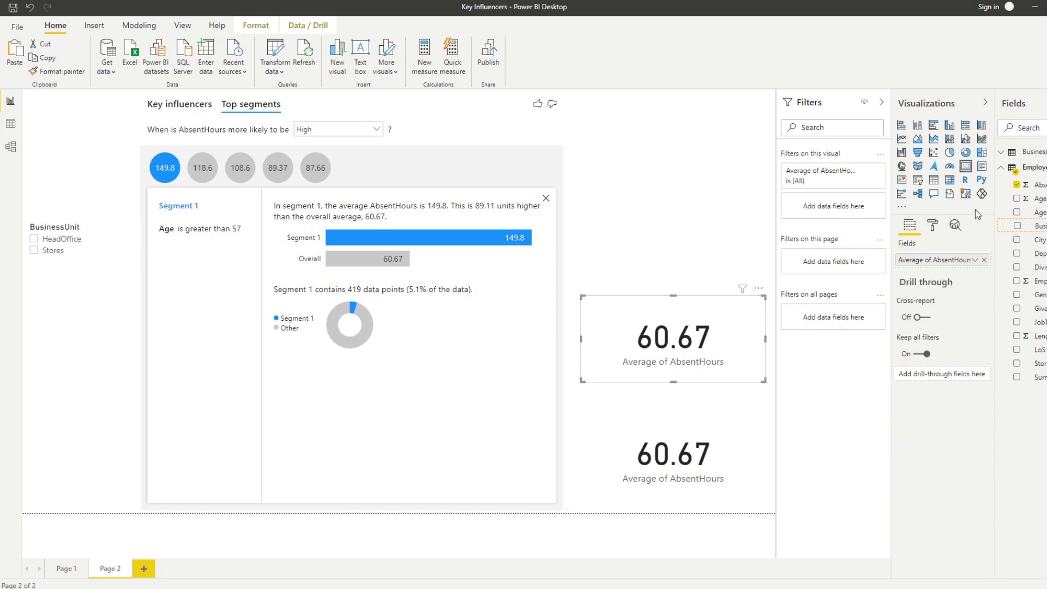
pyautogui.moveTo(1040, 199); pyautogui.dragTo(845, 216)
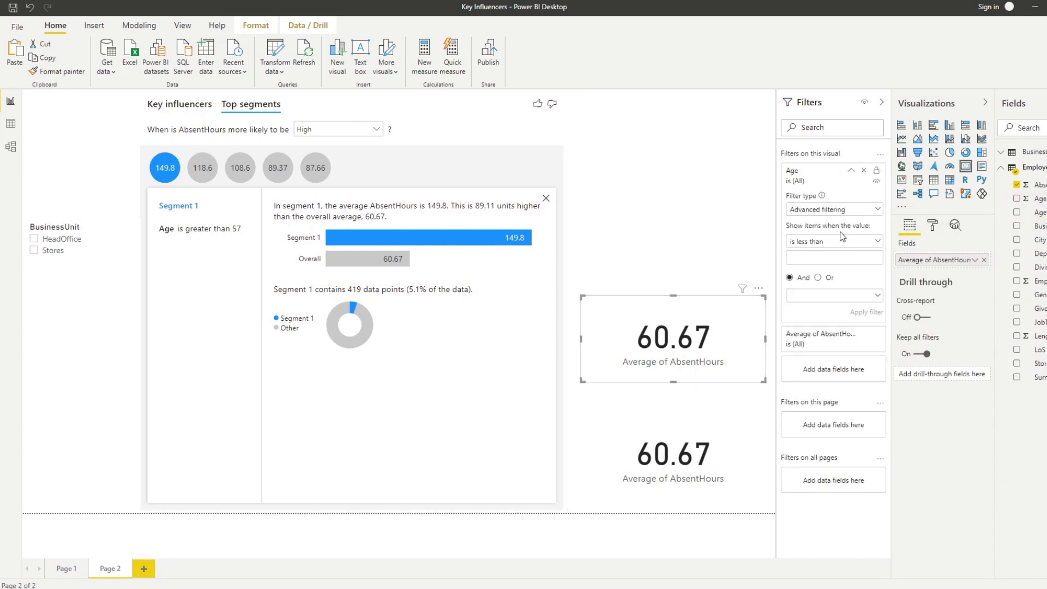
pyautogui.click(851, 248)
pyautogui.click(828, 285)
pyautogui.write('57')
pyautogui.click(865, 313)
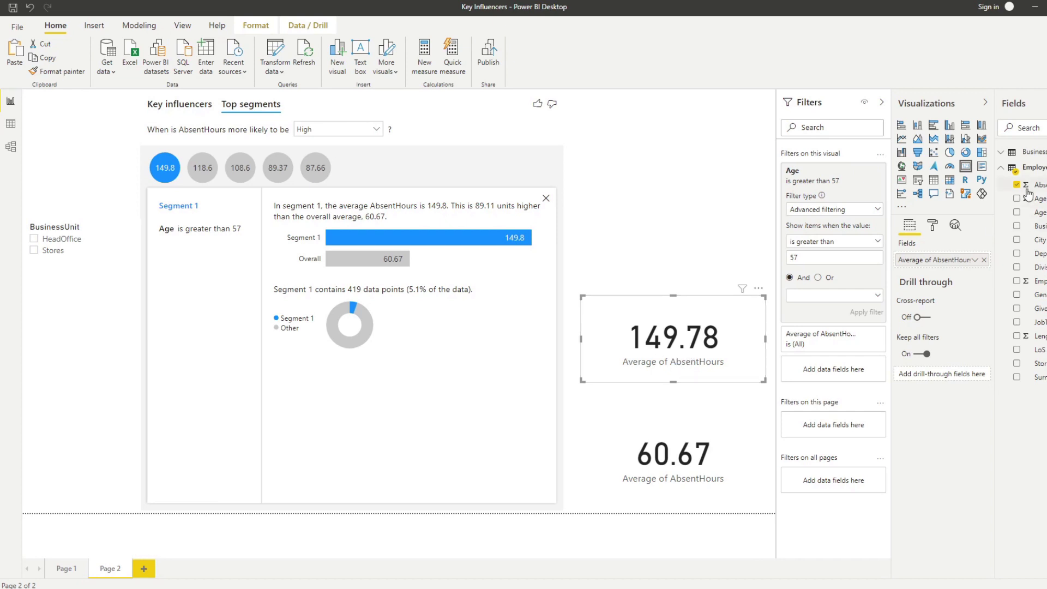
pyautogui.click(933, 225)
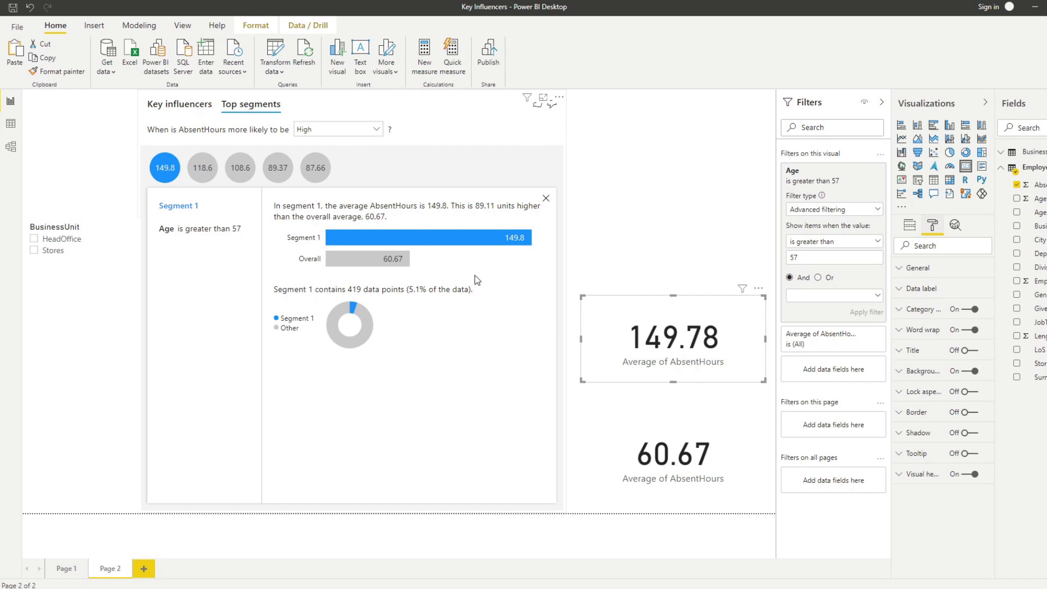
# Step: Add a card showing Count of EmployeeNumber
pyautogui.click(695, 224)
pyautogui.moveTo(1039, 281); pyautogui.dragTo(674, 207)
pyautogui.click(974, 330)
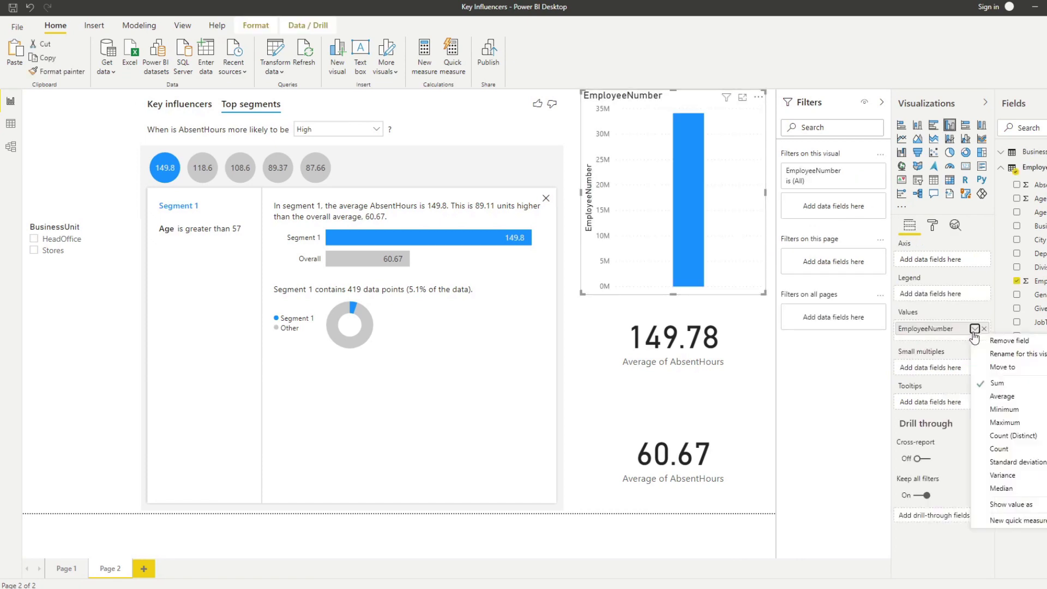
pyautogui.click(995, 449)
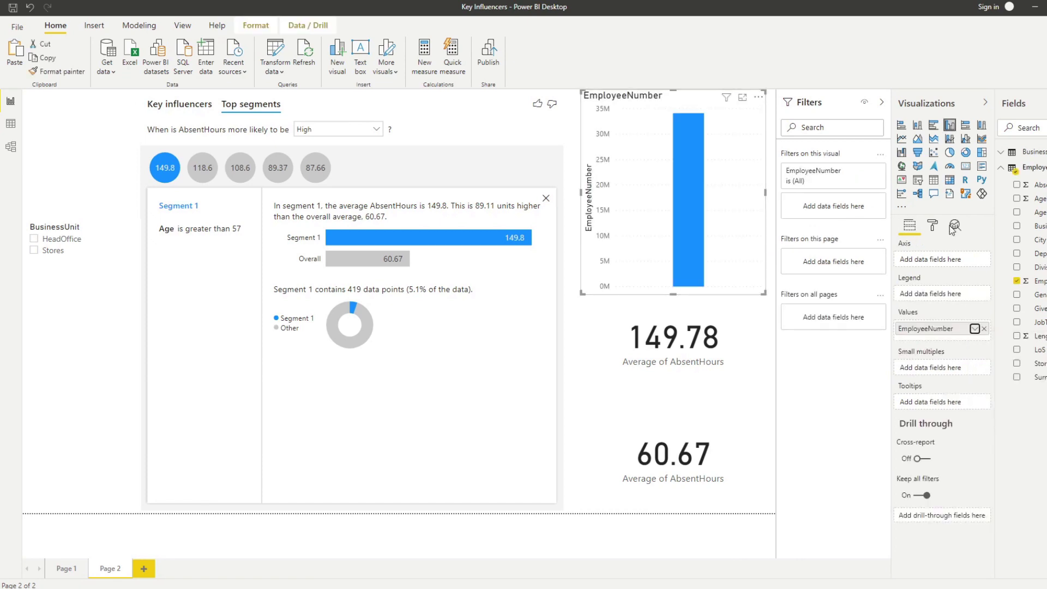
pyautogui.click(966, 166)
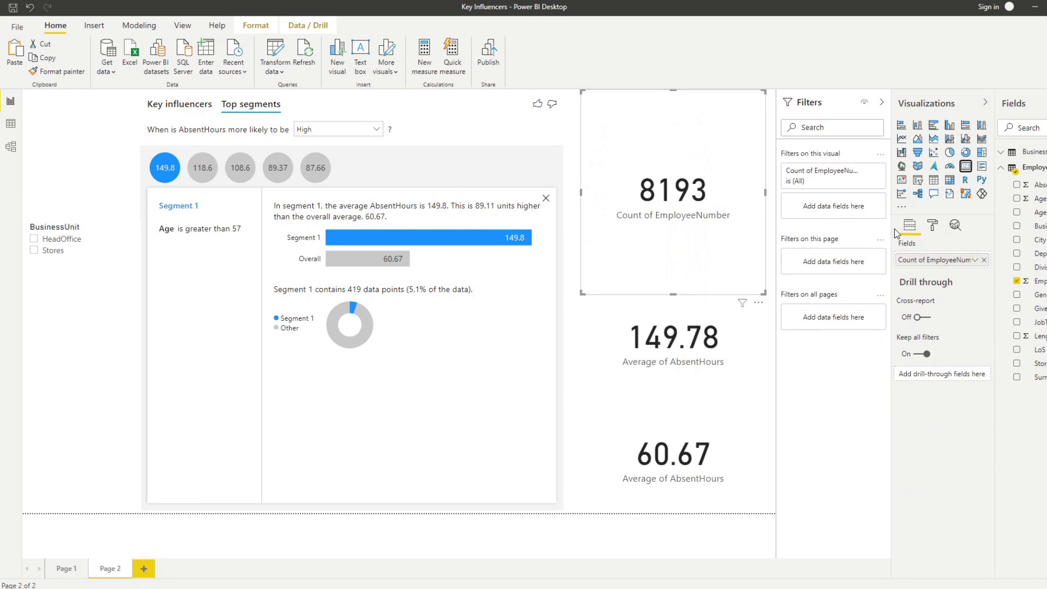
# Step: Filter the count card to Age is greater than 57 so it reads 419
pyautogui.moveTo(1039, 212); pyautogui.dragTo(838, 206)
pyautogui.click(822, 247)
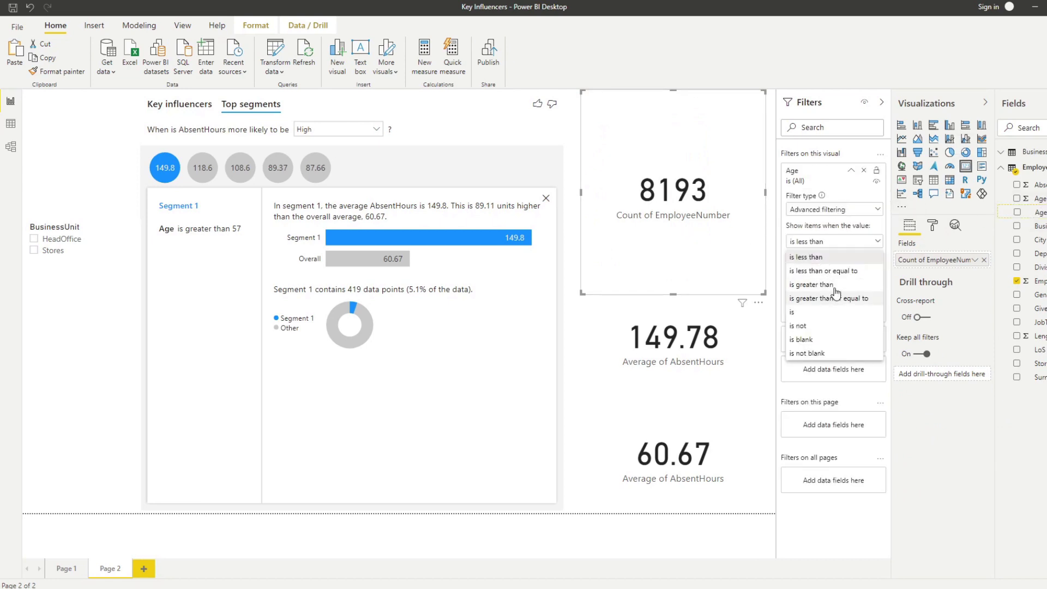
pyautogui.click(824, 282)
pyautogui.click(824, 257)
pyautogui.write('57')
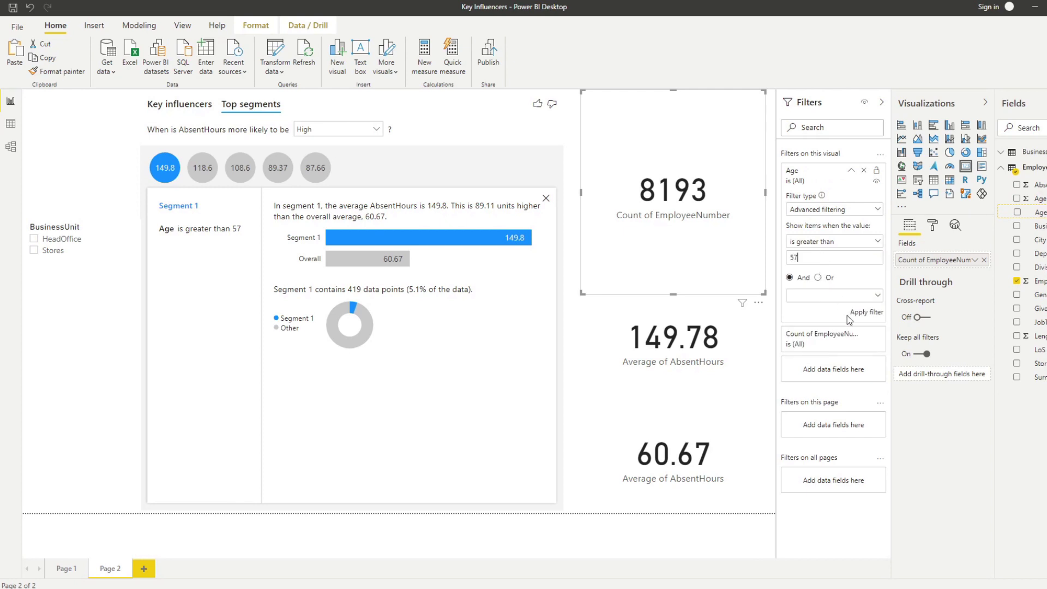
pyautogui.click(866, 313)
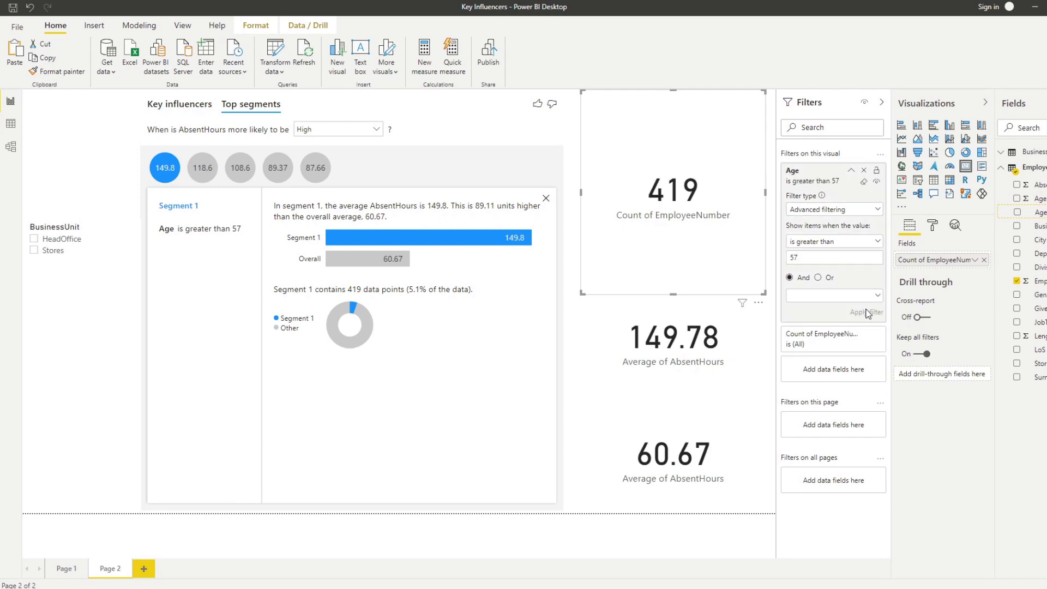
# Step: Shorten the 419 count card and align it above the two AbsentHours cards
pyautogui.moveTo(676, 295); pyautogui.dragTo(673, 229)
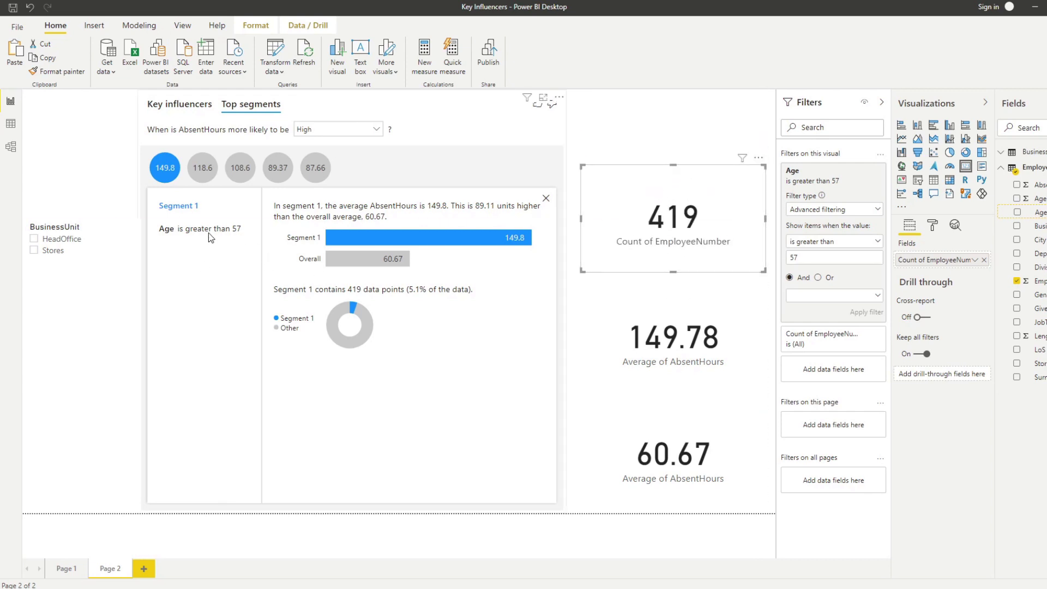
pyautogui.moveTo(688, 235); pyautogui.dragTo(676, 238)
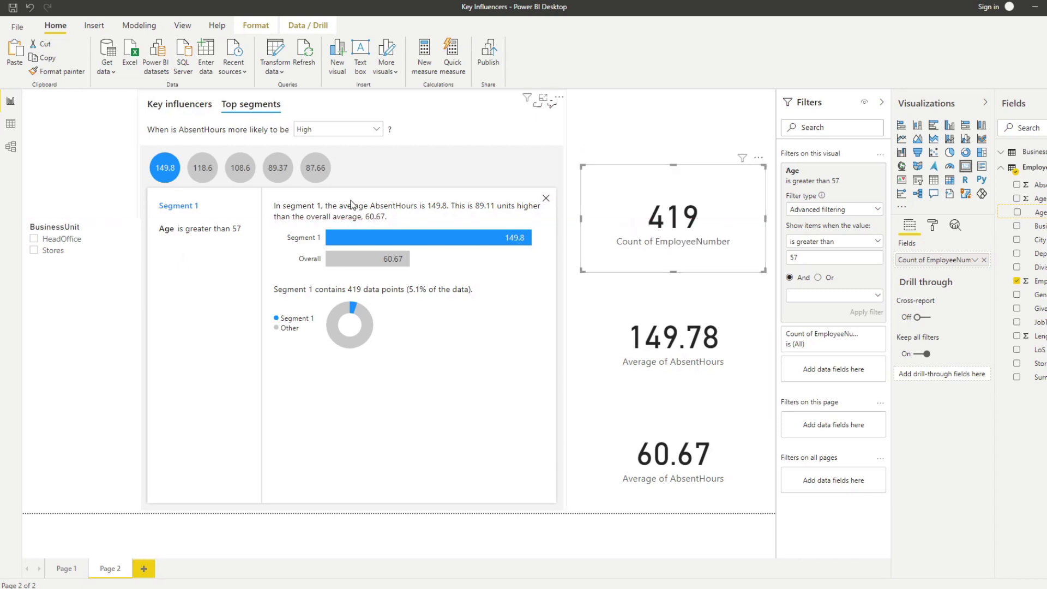